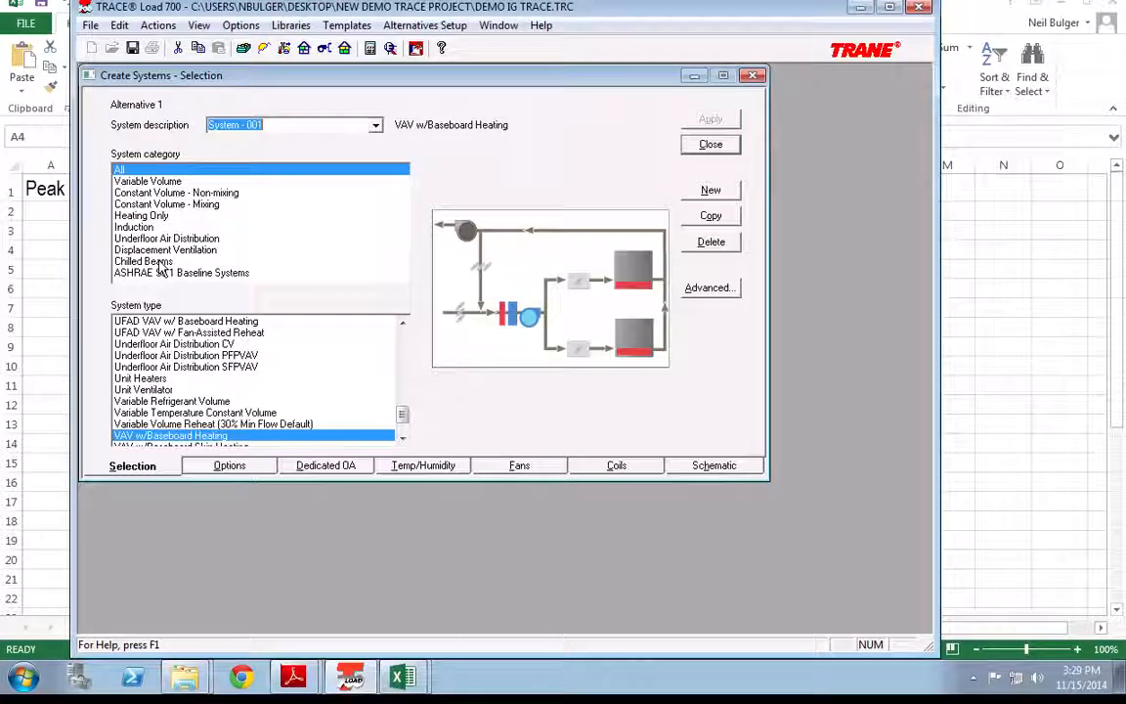
# Rename the system description to System 1 and apply the change.
pyautogui.write('Sy')
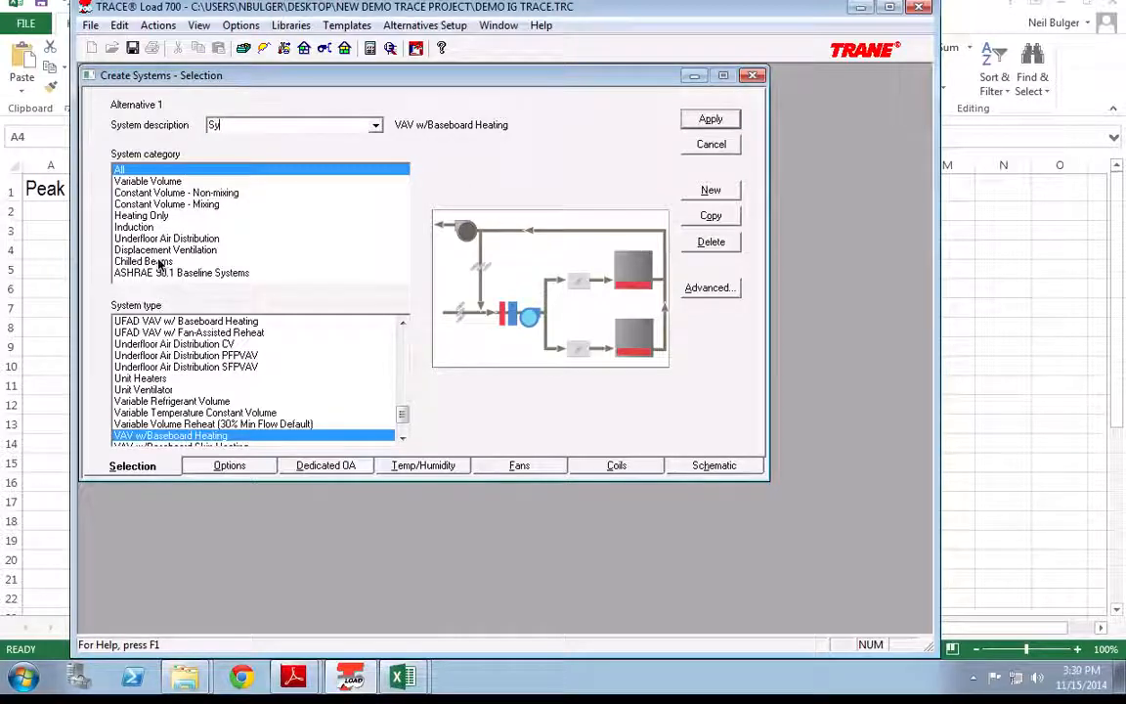
pyautogui.write('stem 1')
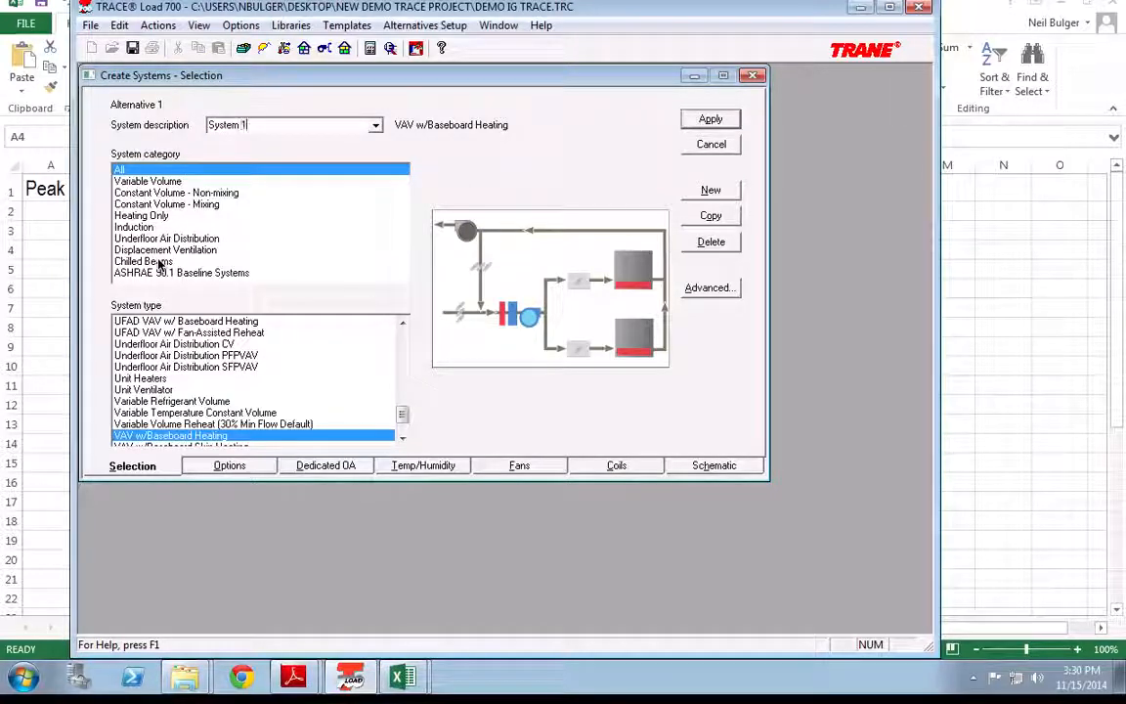
pyautogui.click(717, 122)
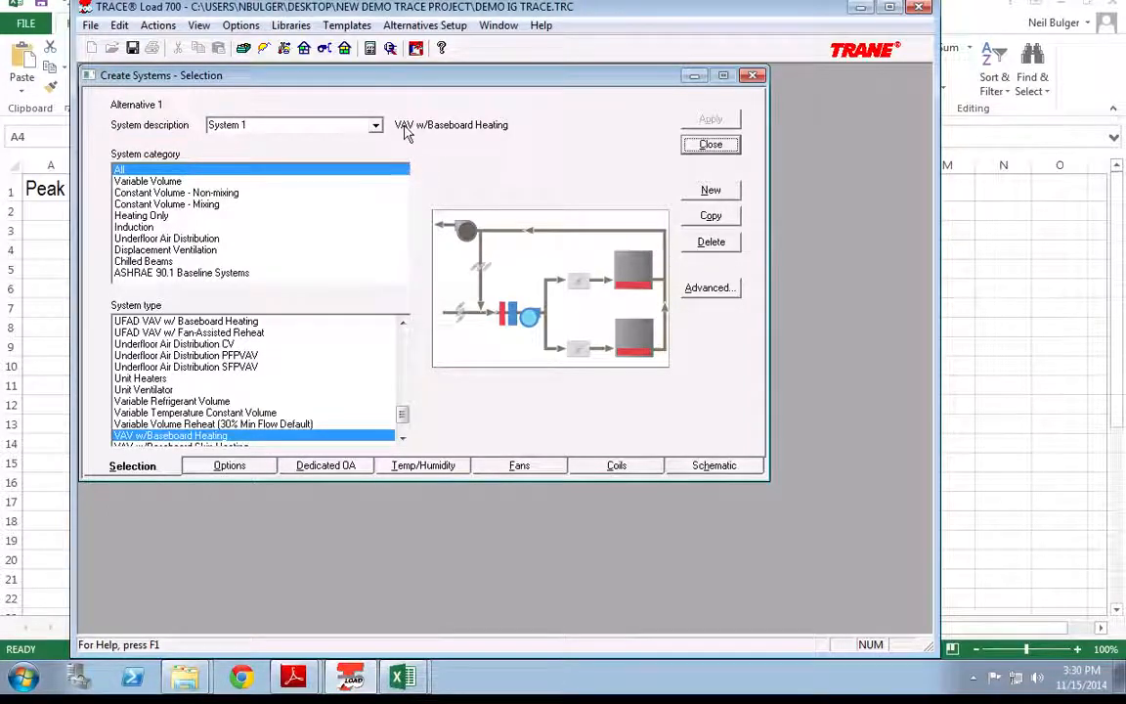
# Assign System 1 the Variable Volume Reheat (30% Min Flow Default) type from the Variable Volume category and apply it.
pyautogui.click(184, 192)
pyautogui.click(179, 182)
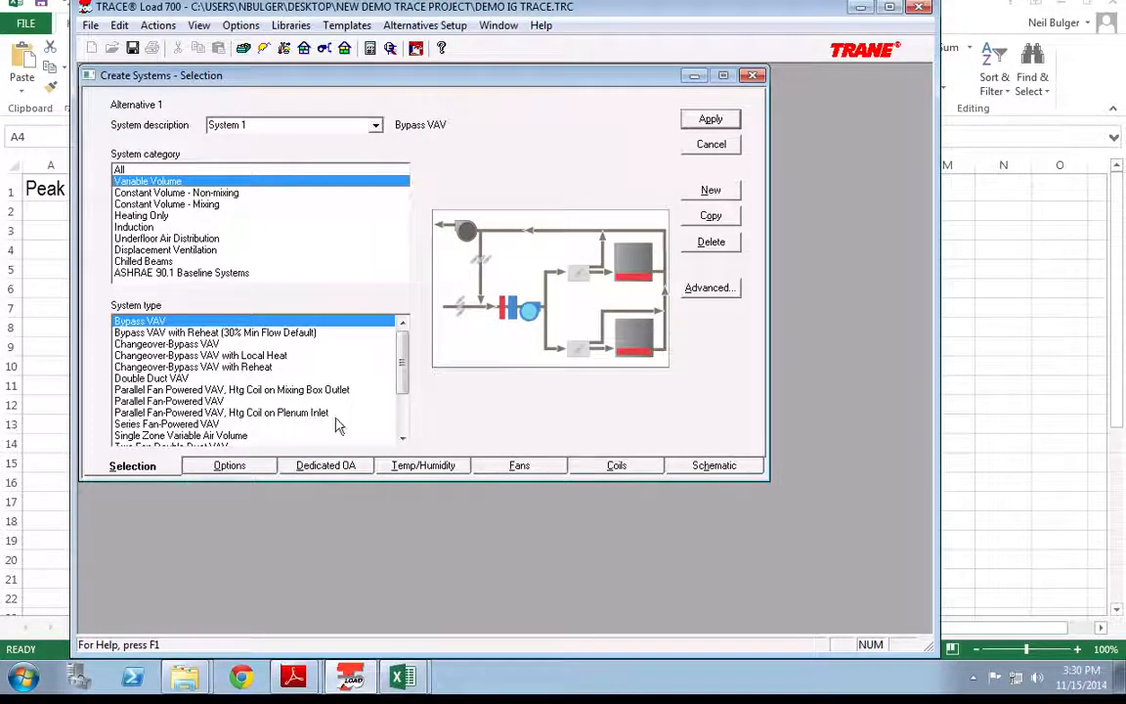
pyautogui.scroll(-2, 367, 357)
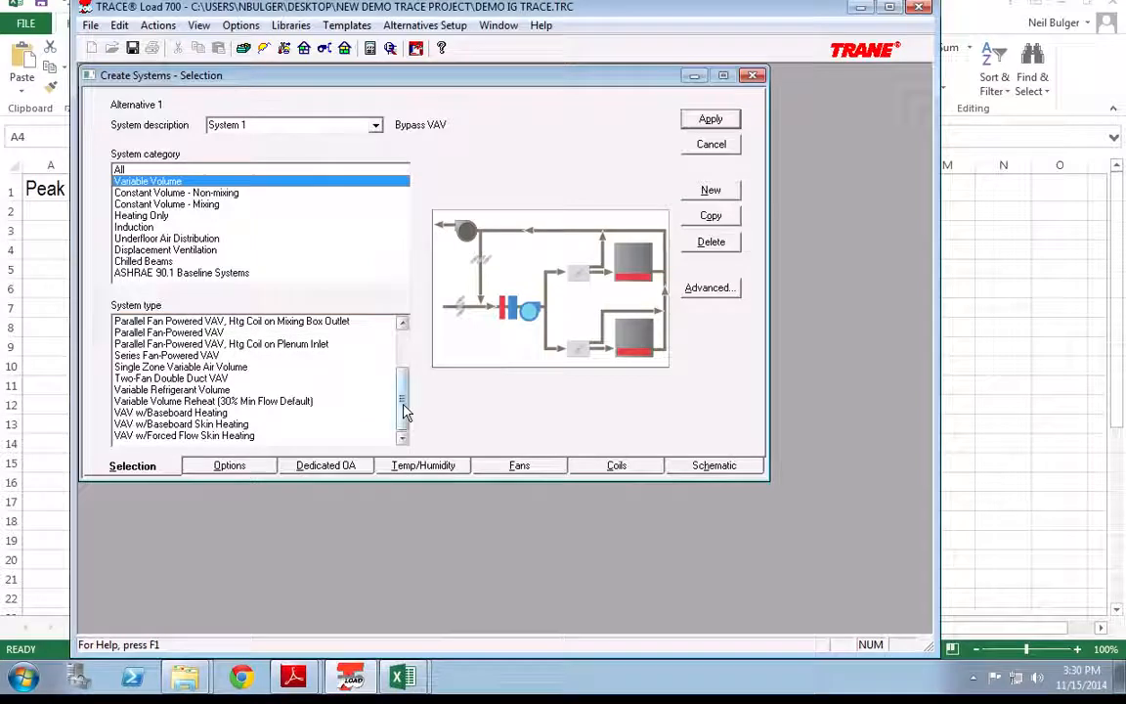
pyautogui.click(165, 401)
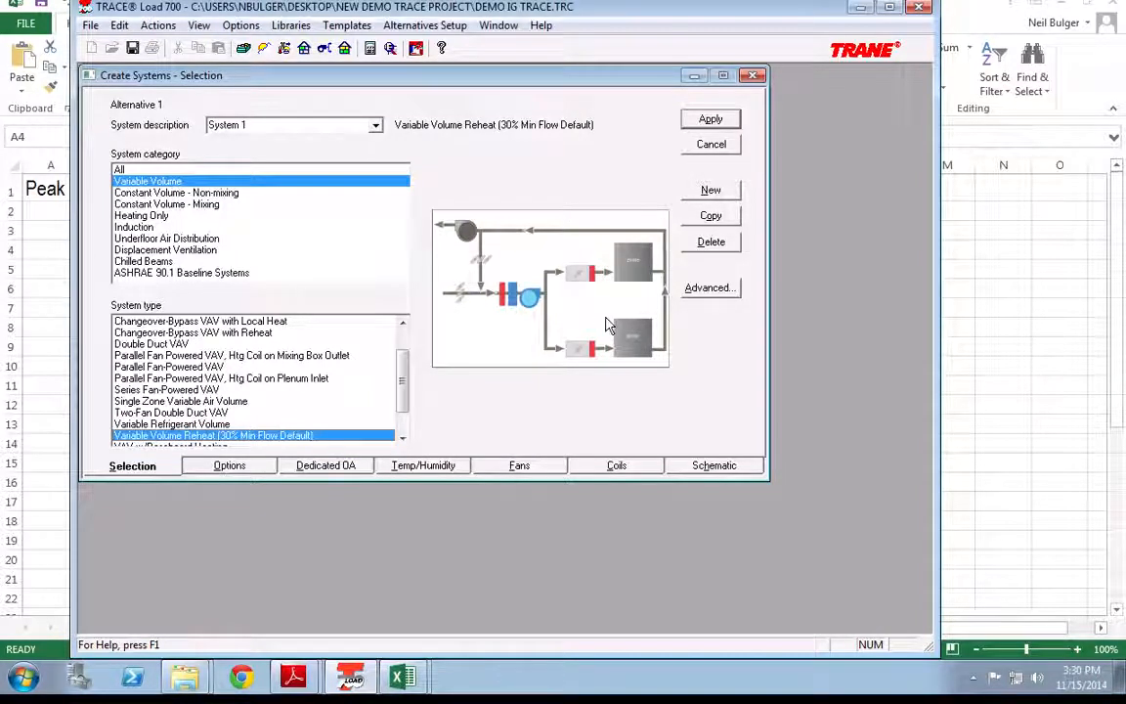
pyautogui.click(711, 119)
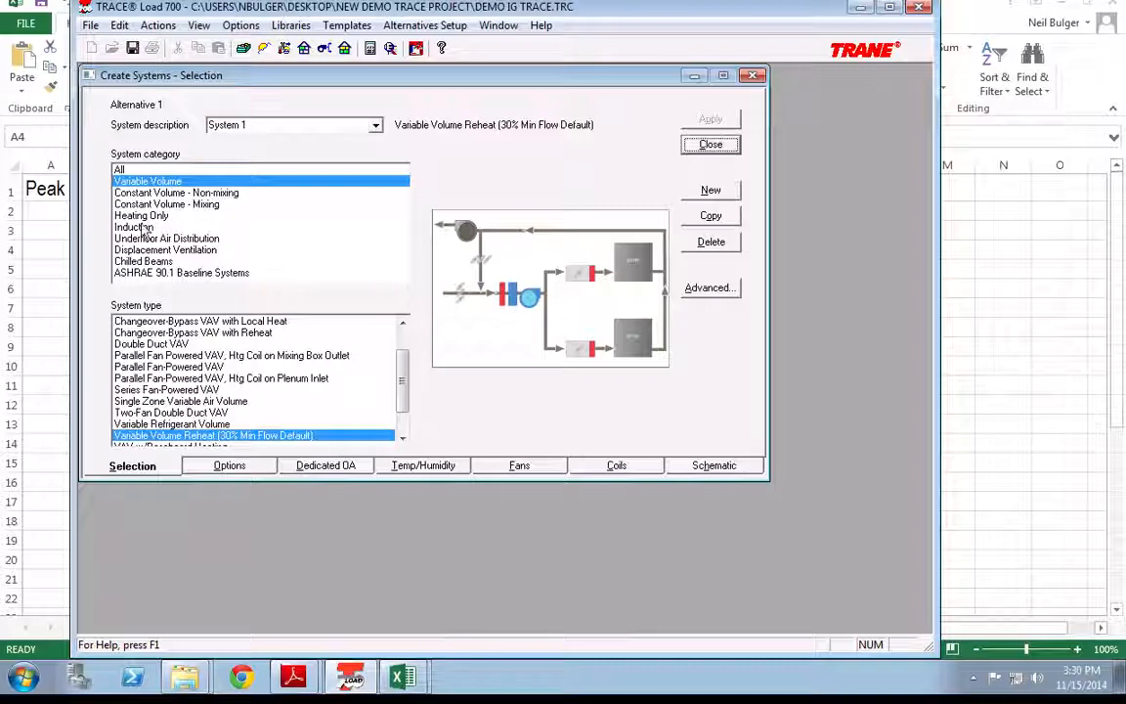
# Preview the ASHRAE 90.1 Baseline Systems category and the Active and Passive Chilled Beams system types.
pyautogui.click(142, 274)
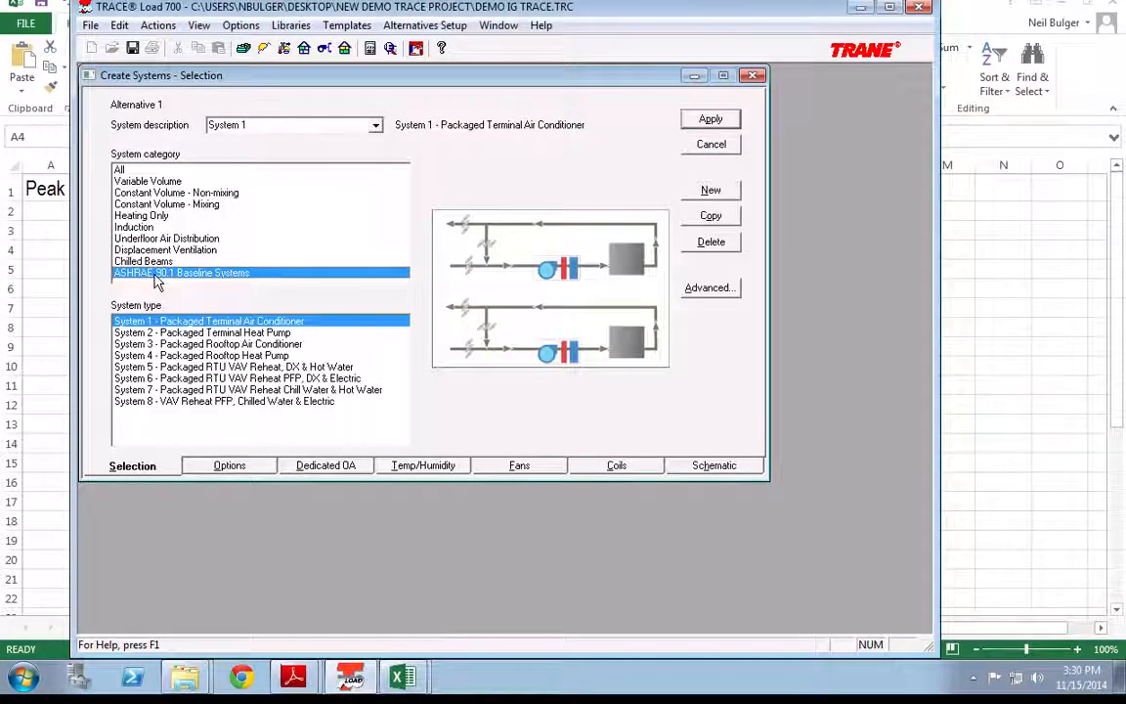
pyautogui.click(158, 262)
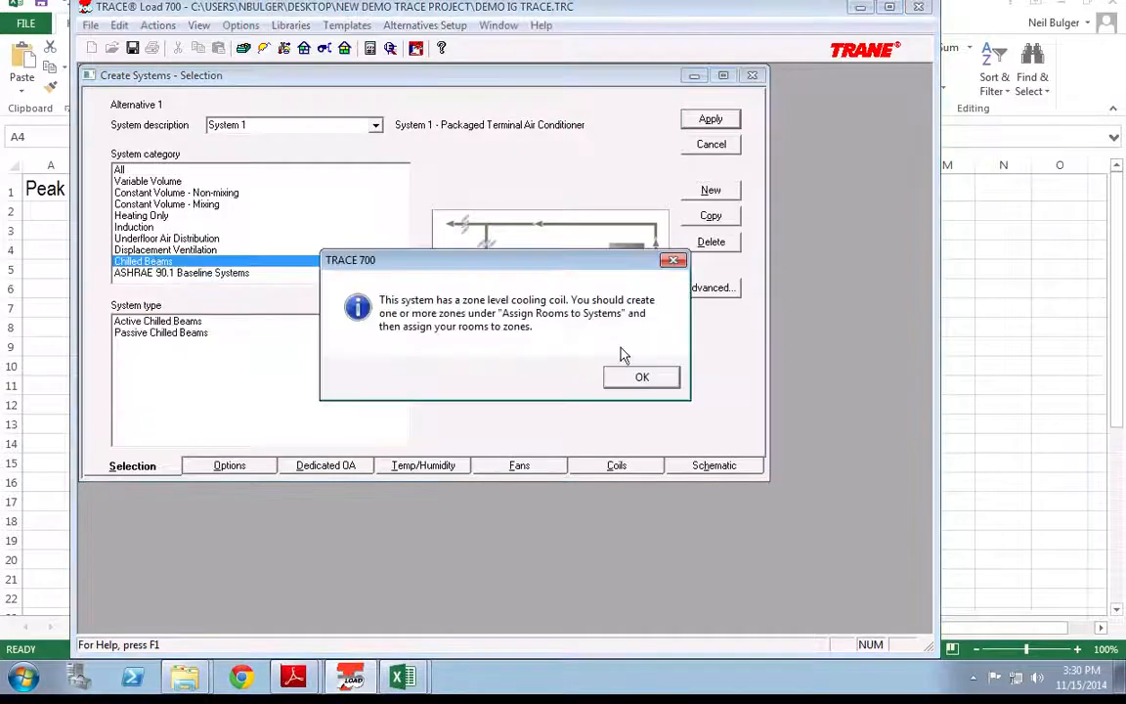
pyautogui.click(643, 379)
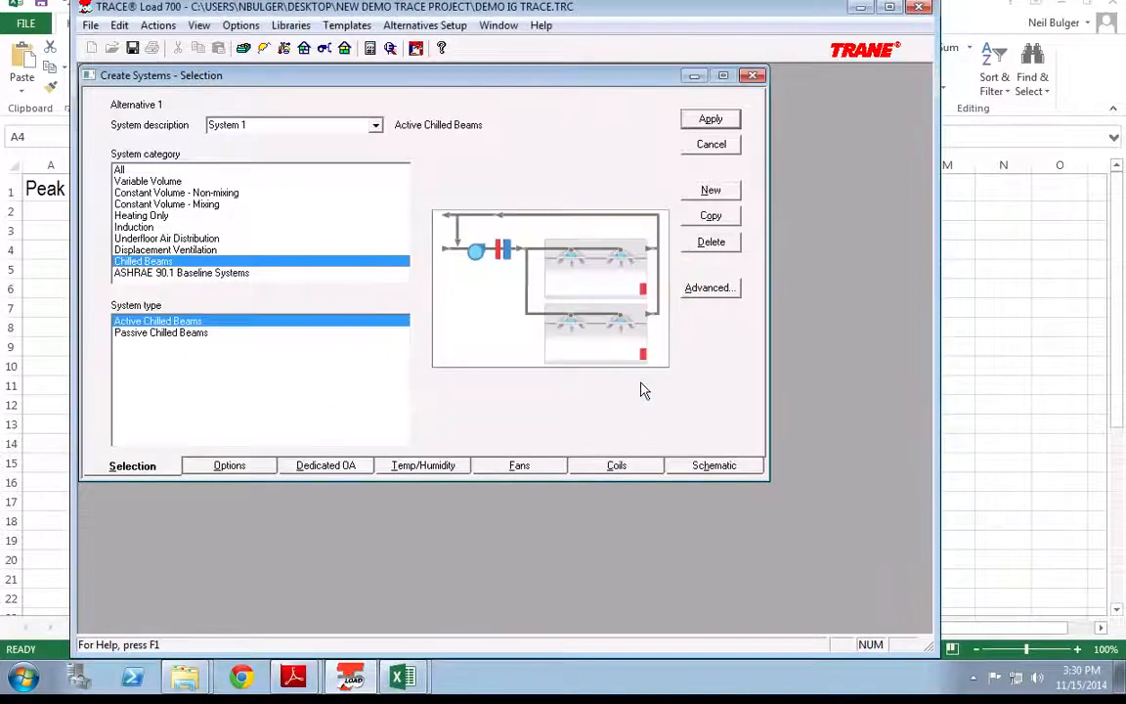
pyautogui.click(217, 334)
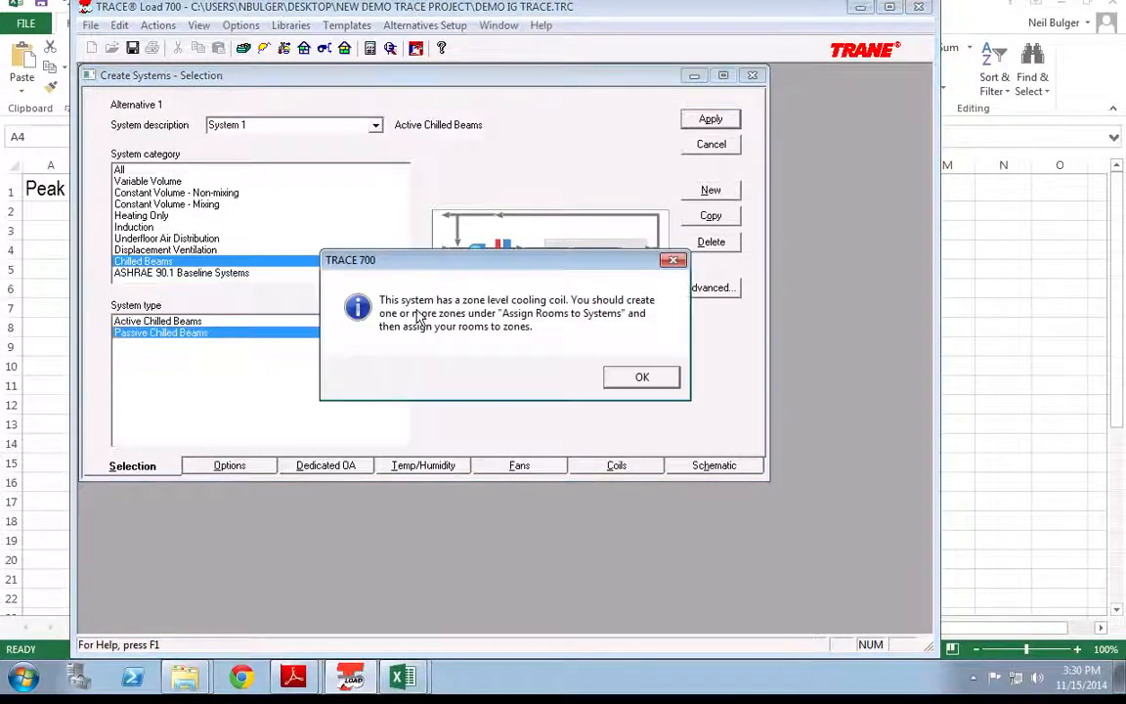
pyautogui.click(633, 379)
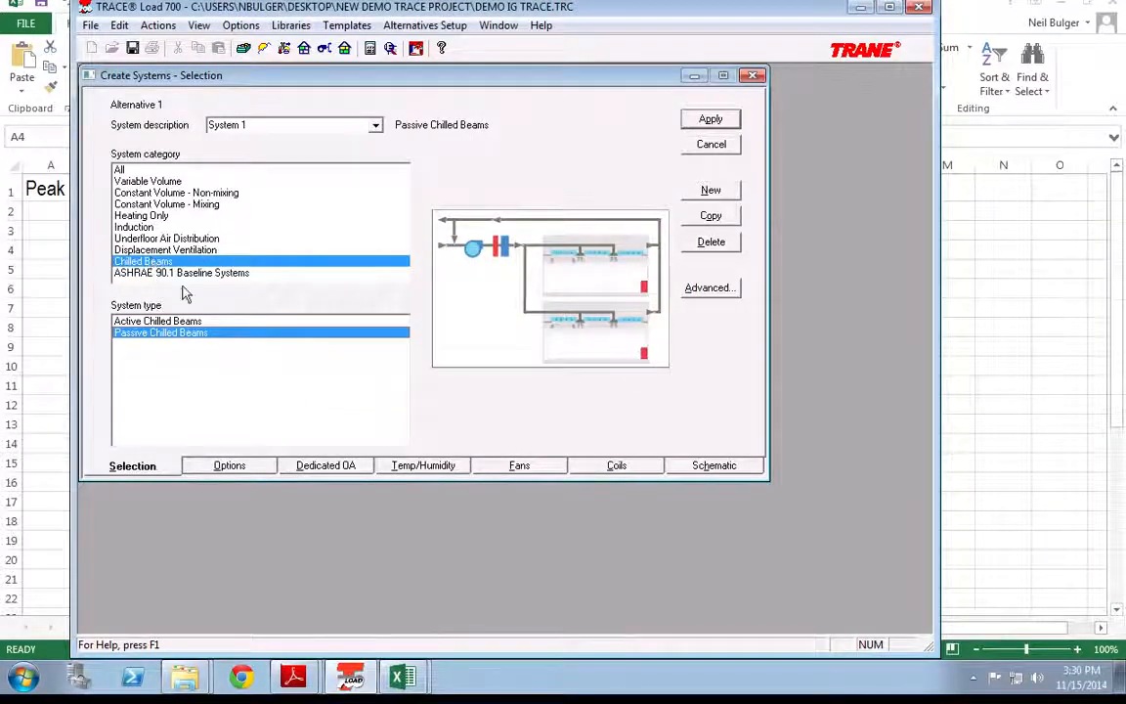
# Switch back to the Variable Volume category, reselect Variable Volume Reheat (30% Min Flow Default), and apply.
pyautogui.click(156, 182)
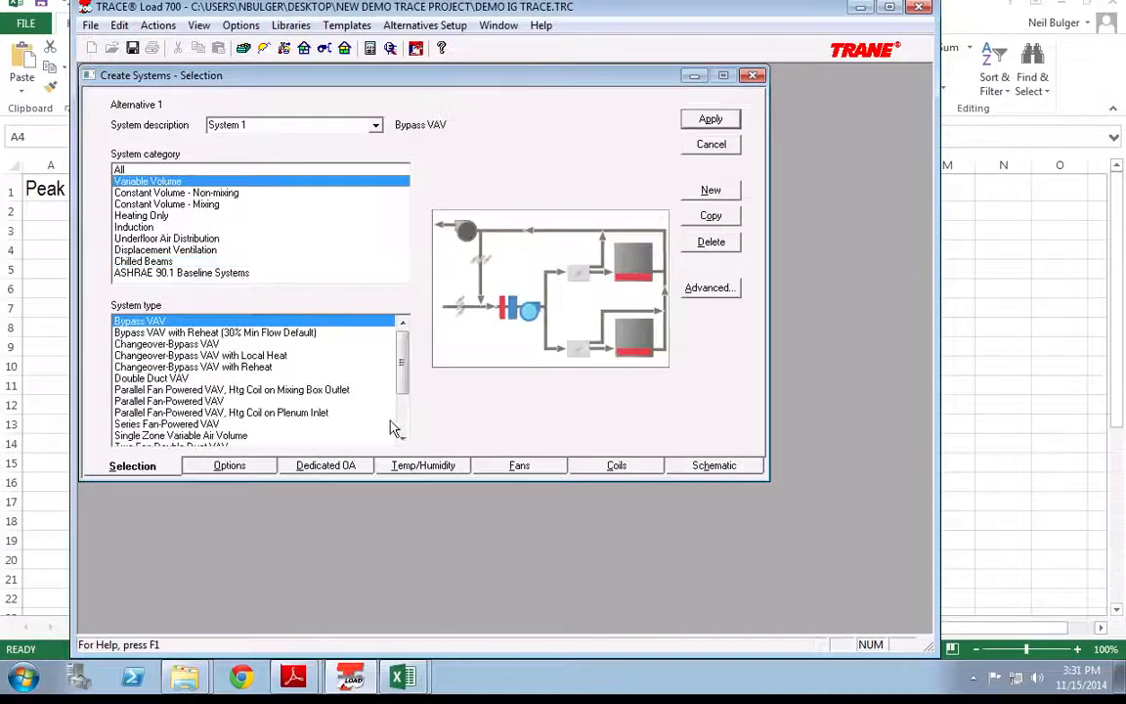
pyautogui.click(402, 415)
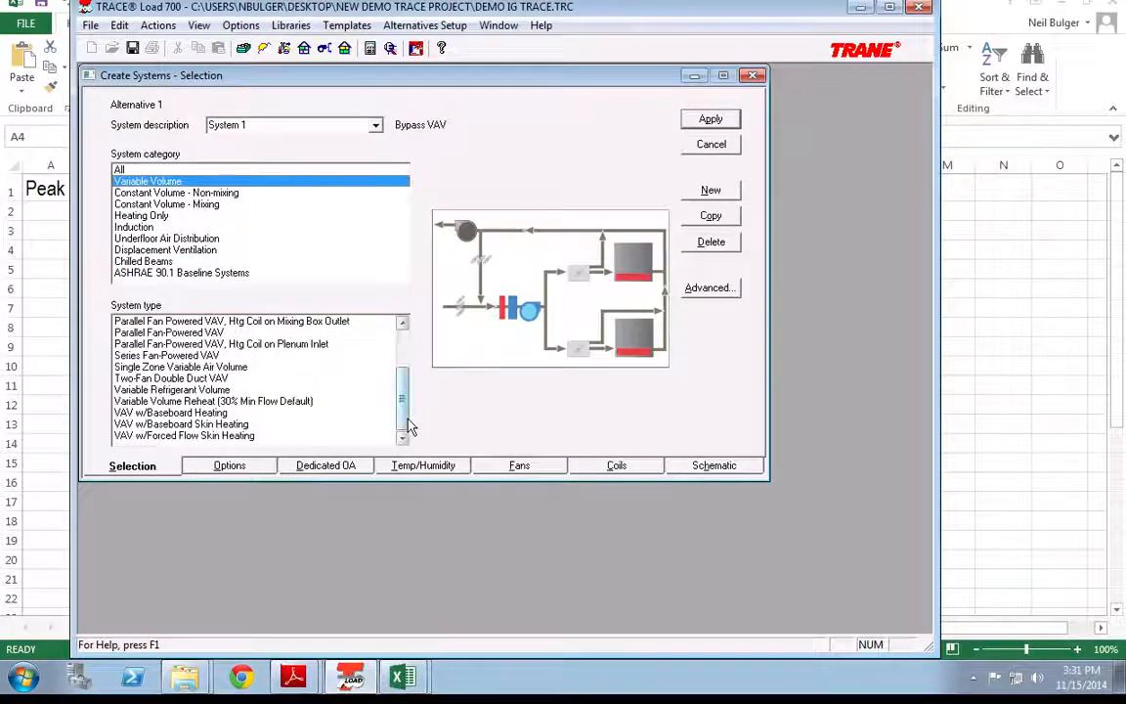
pyautogui.click(253, 413)
pyautogui.click(244, 424)
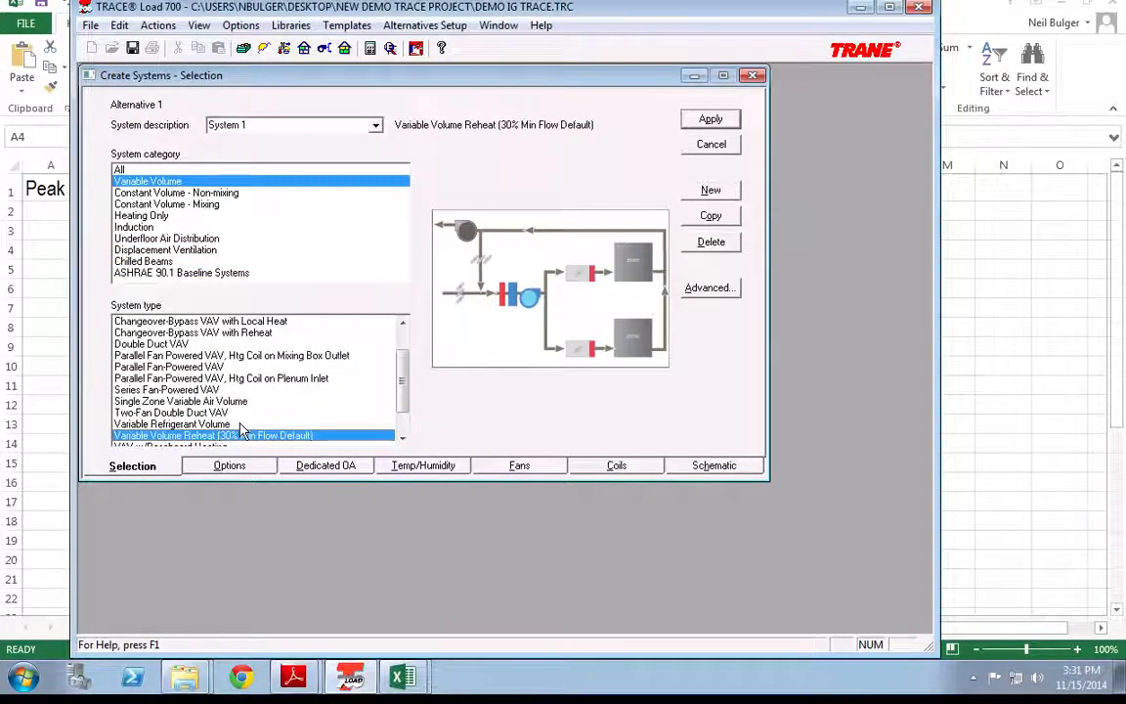
pyautogui.click(710, 119)
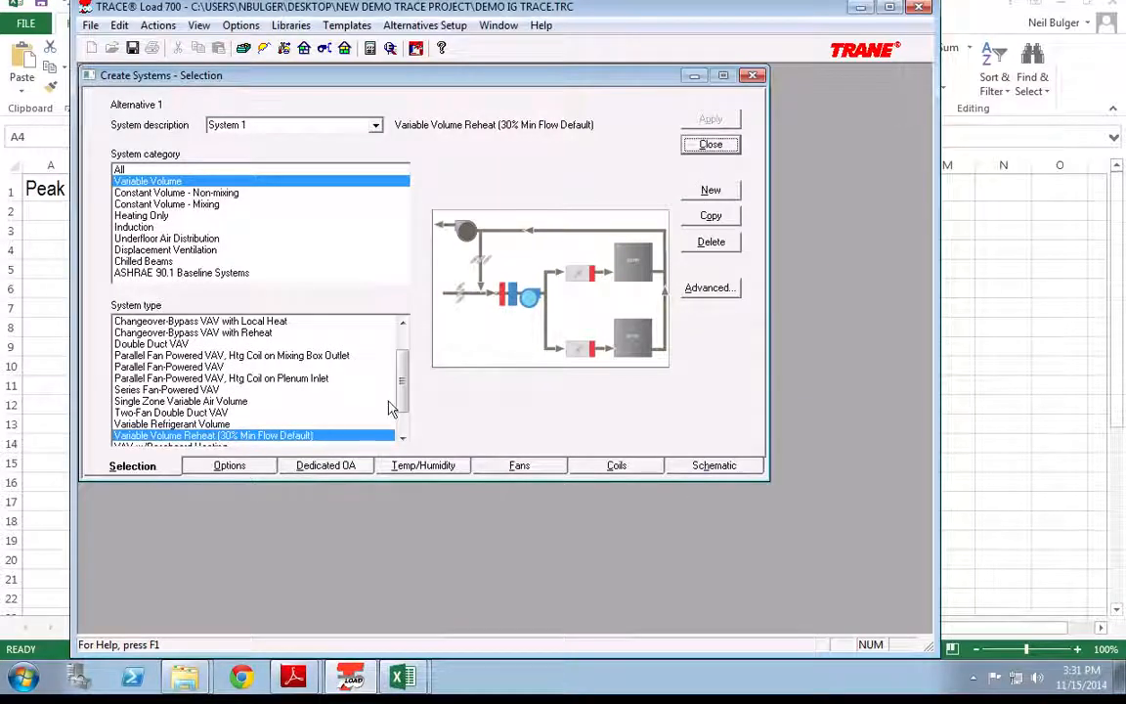
# In System 1's advanced settings, set the return air path to Room Direct.
pyautogui.scroll(1, 404, 398)
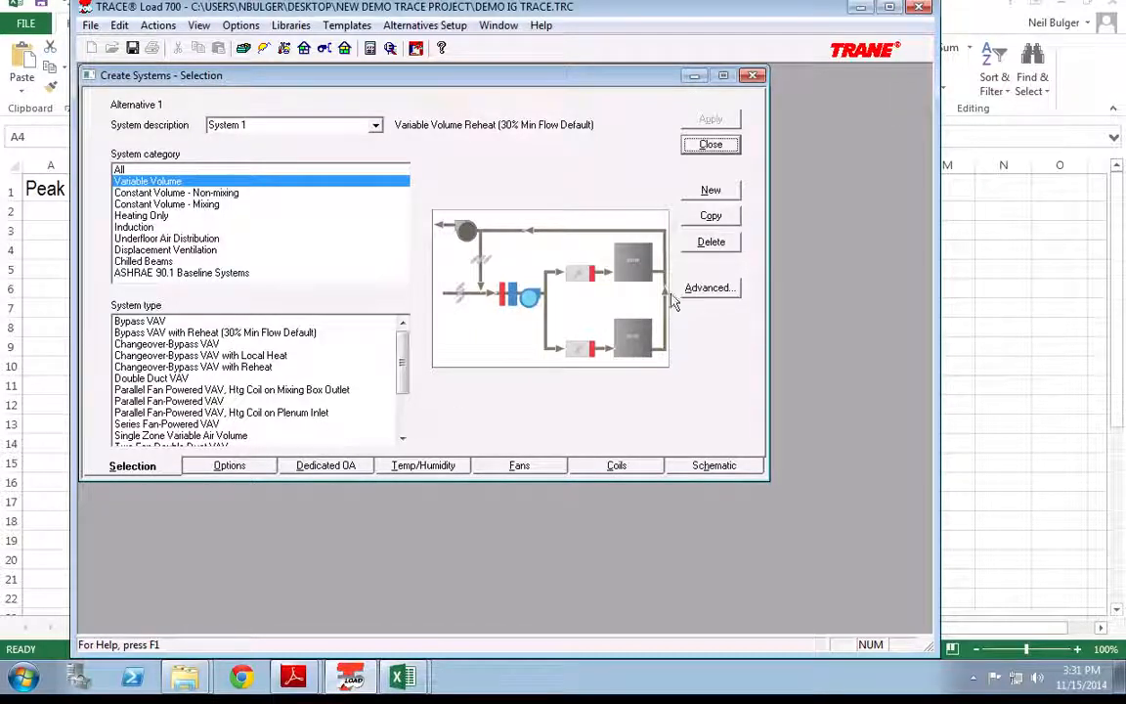
pyautogui.click(722, 290)
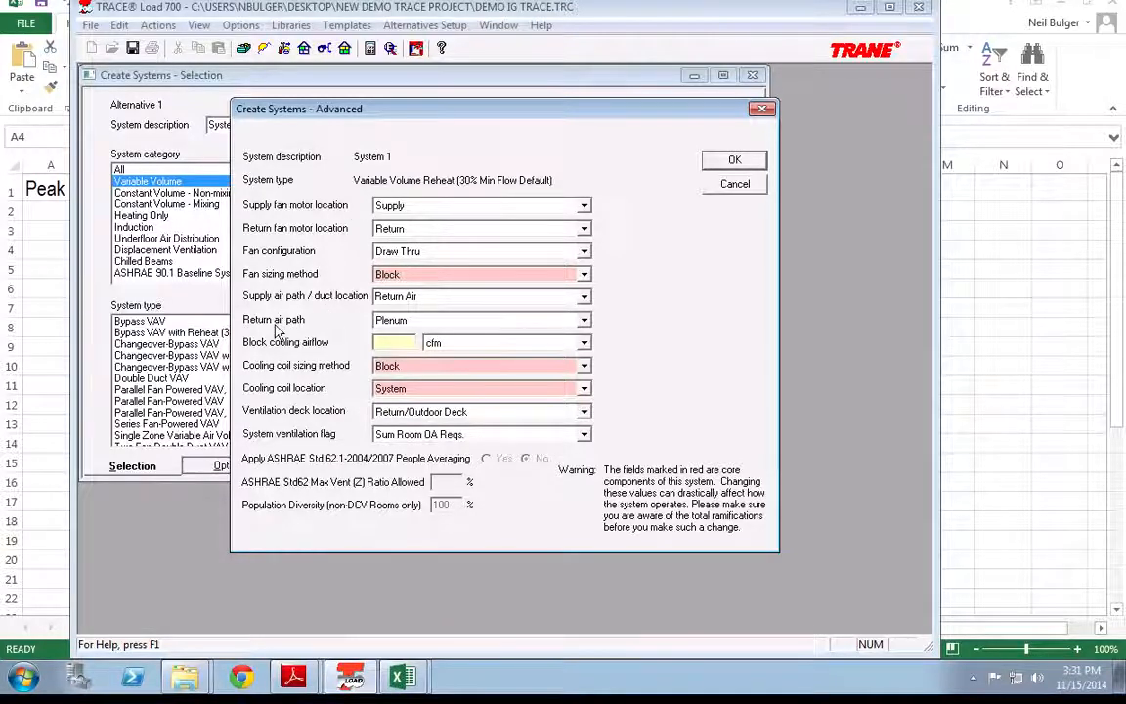
pyautogui.click(395, 330)
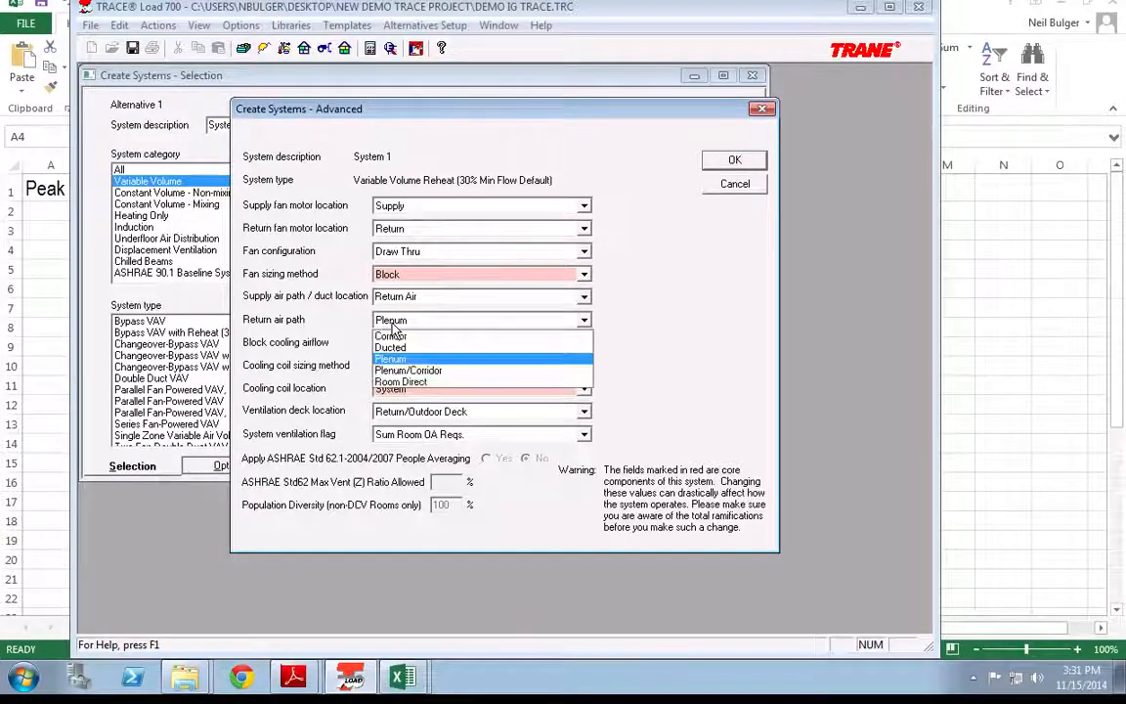
pyautogui.click(397, 381)
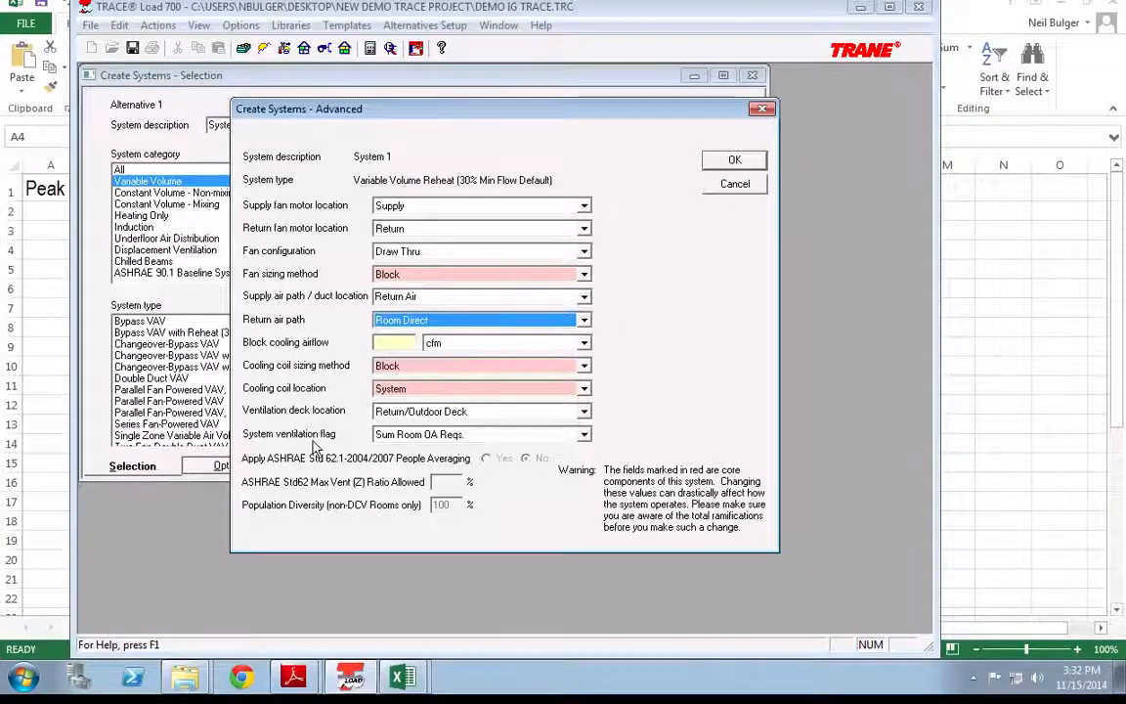
# Set the system ventilation flag to ASHRAE Std 62.1-2004/2007 and accept the ventilation airflow notice.
pyautogui.click(452, 436)
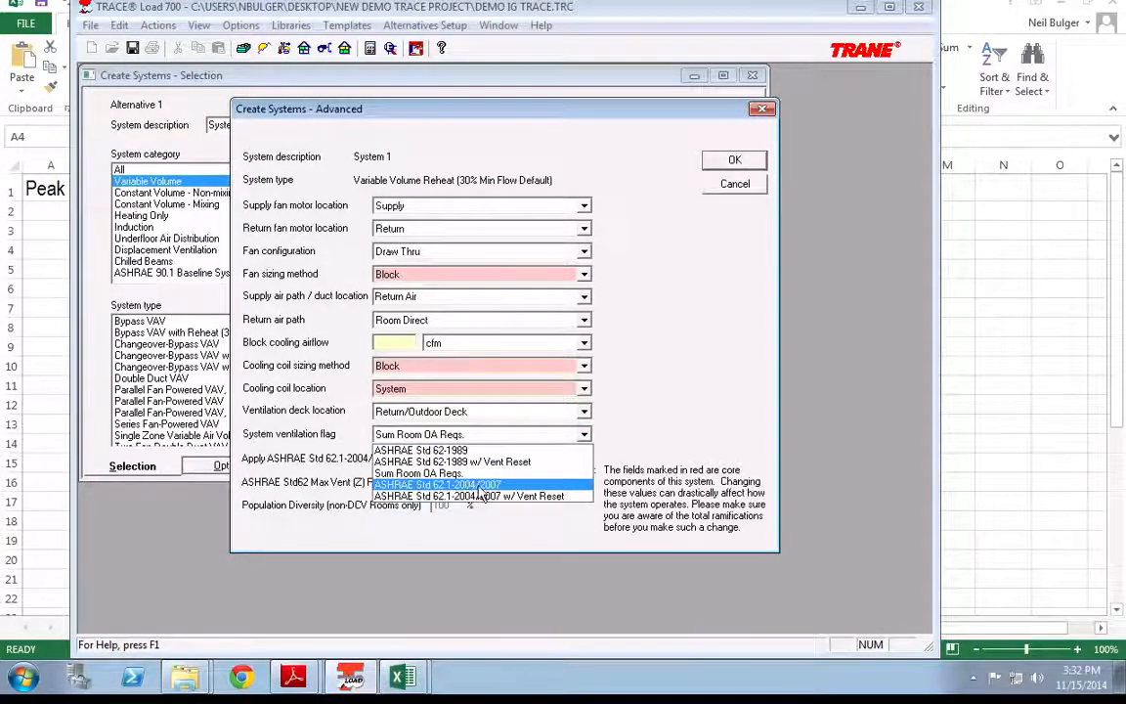
pyautogui.click(558, 488)
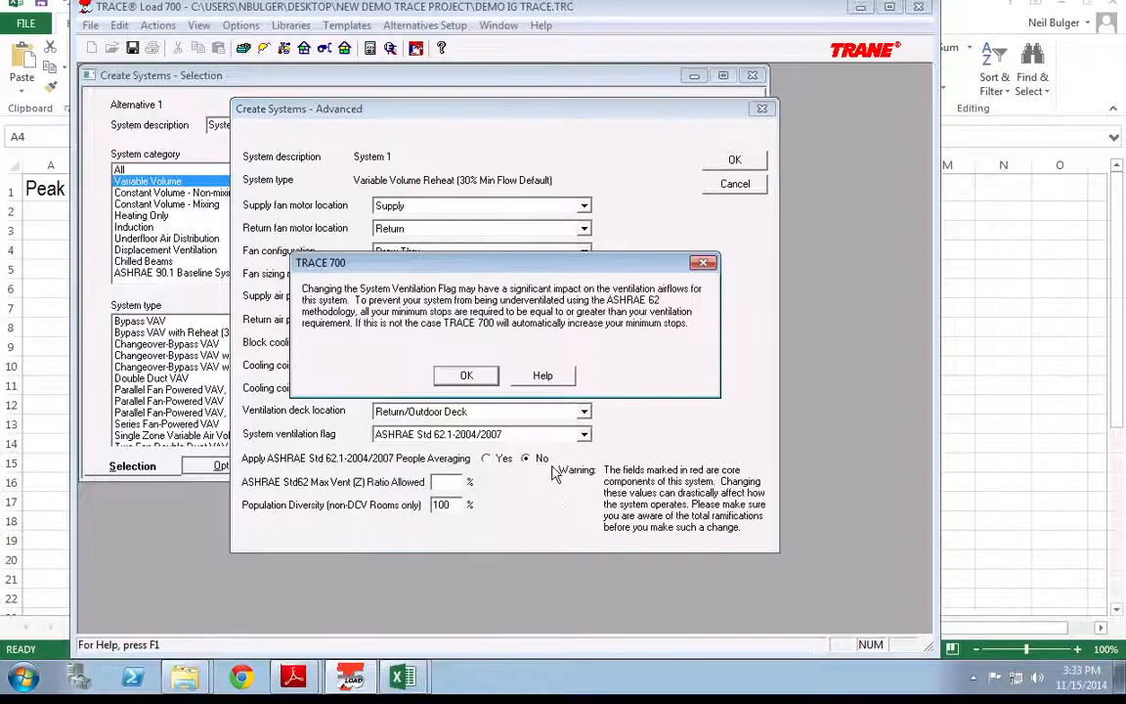
pyautogui.click(461, 377)
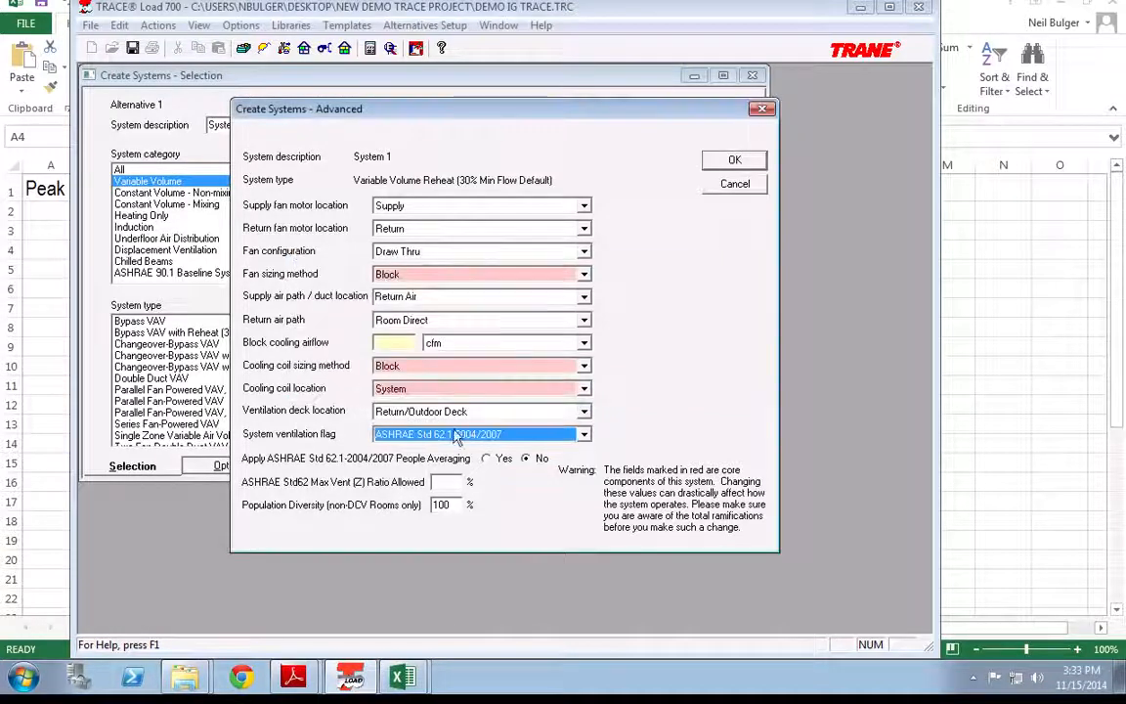
# Set the system ventilation flag back to Sum Room OA Reqs. and apply the advanced system settings.
pyautogui.click(422, 434)
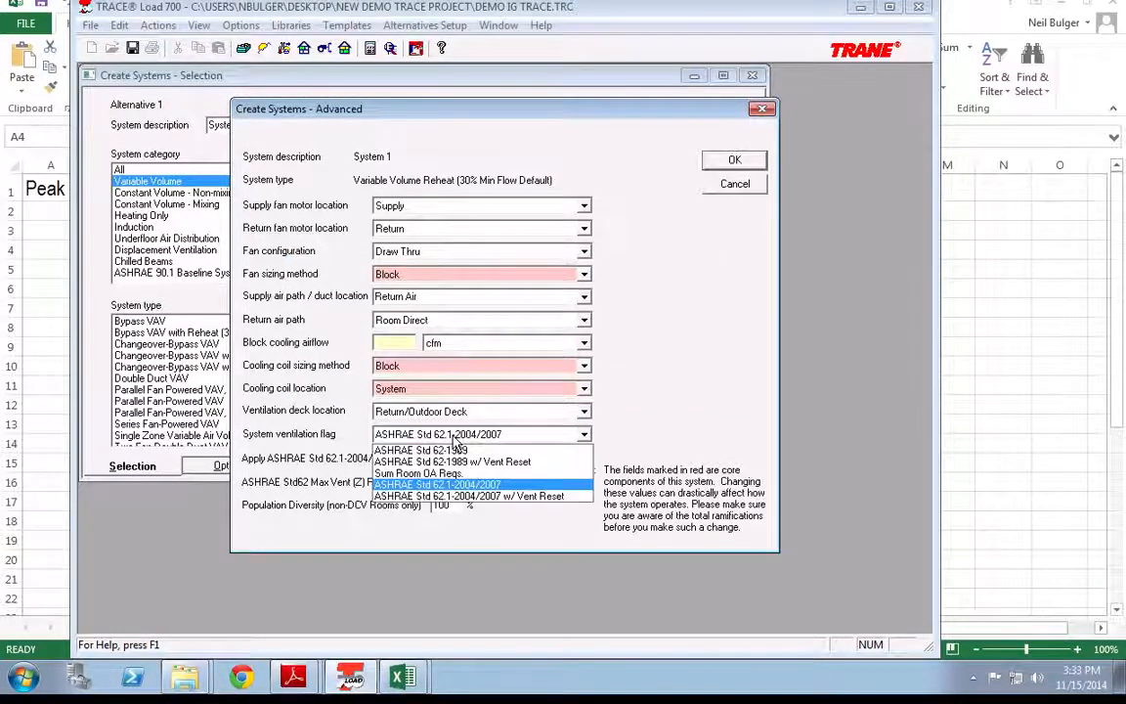
pyautogui.click(420, 474)
pyautogui.click(466, 377)
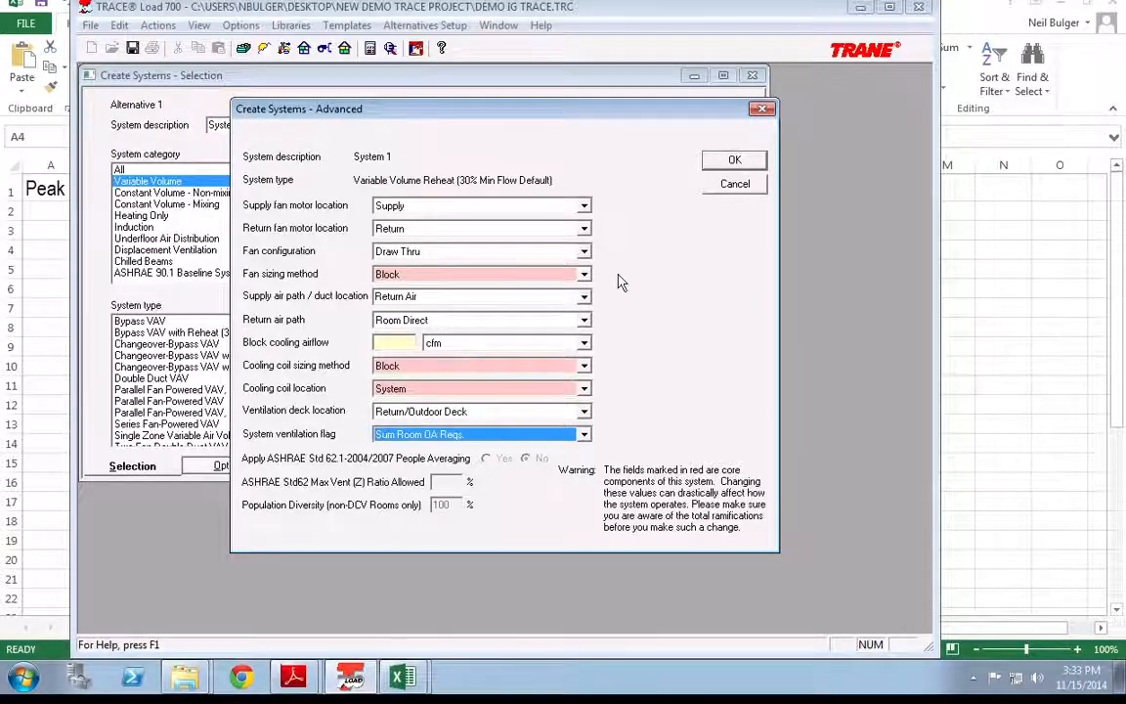
pyautogui.click(718, 163)
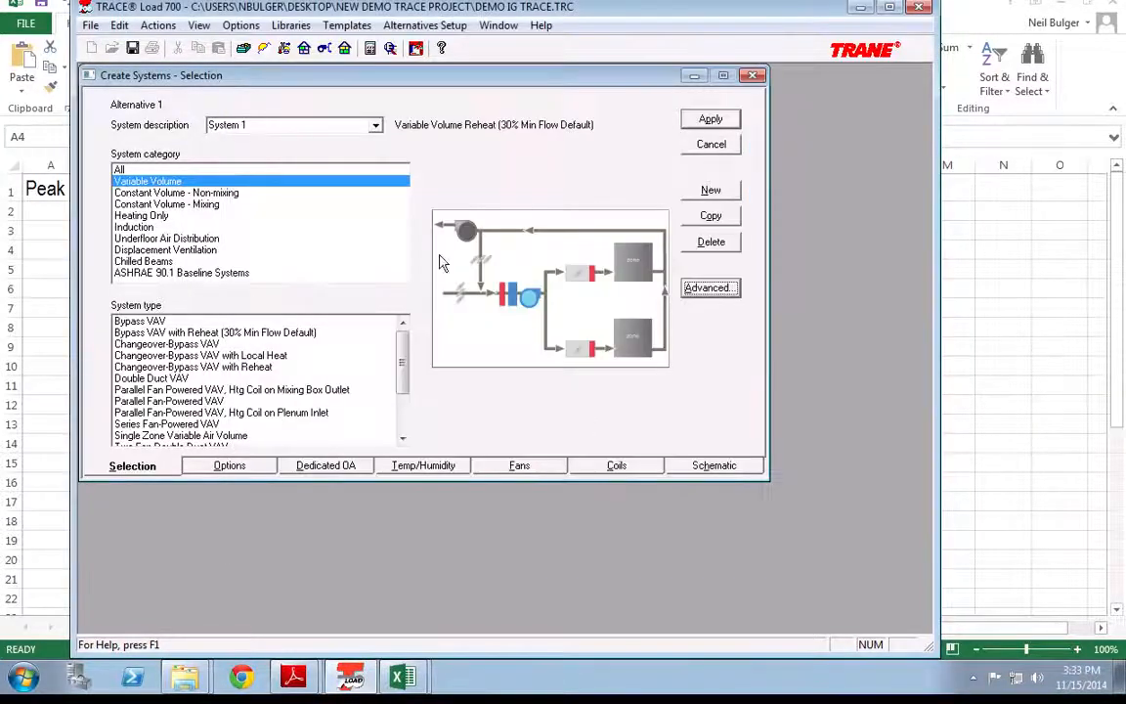
pyautogui.click(711, 122)
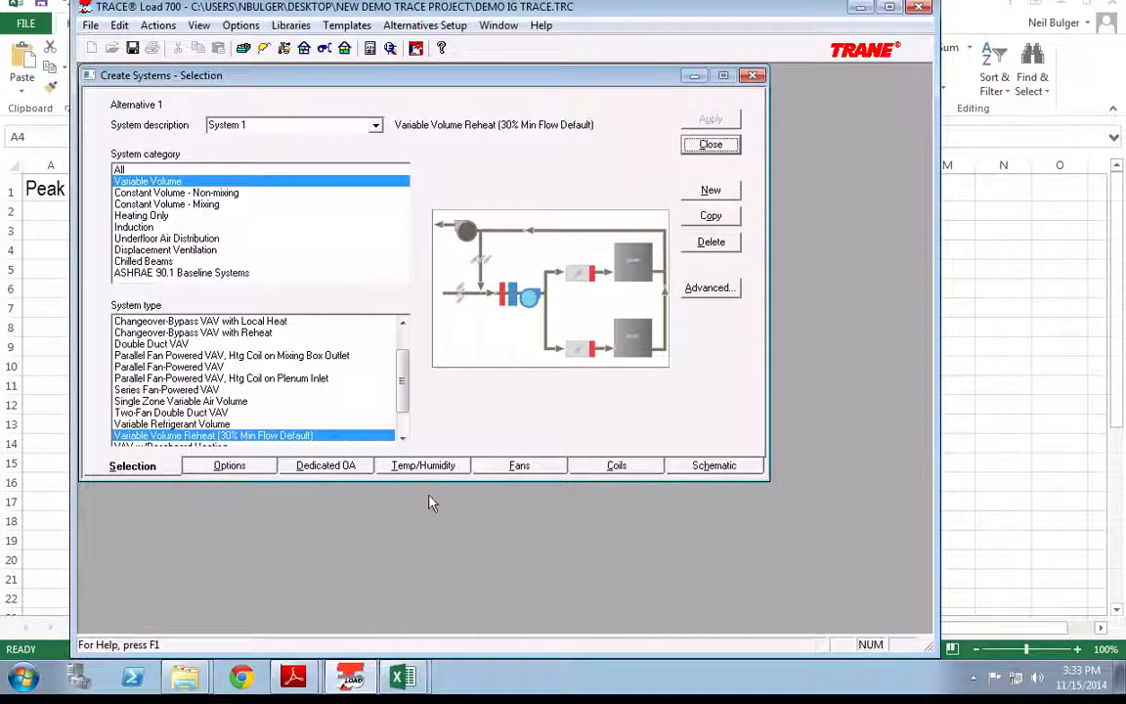
# In System 1's advanced options, set the system-level ventilation override airflow to 70 % Design Fan Airflow.
pyautogui.click(256, 475)
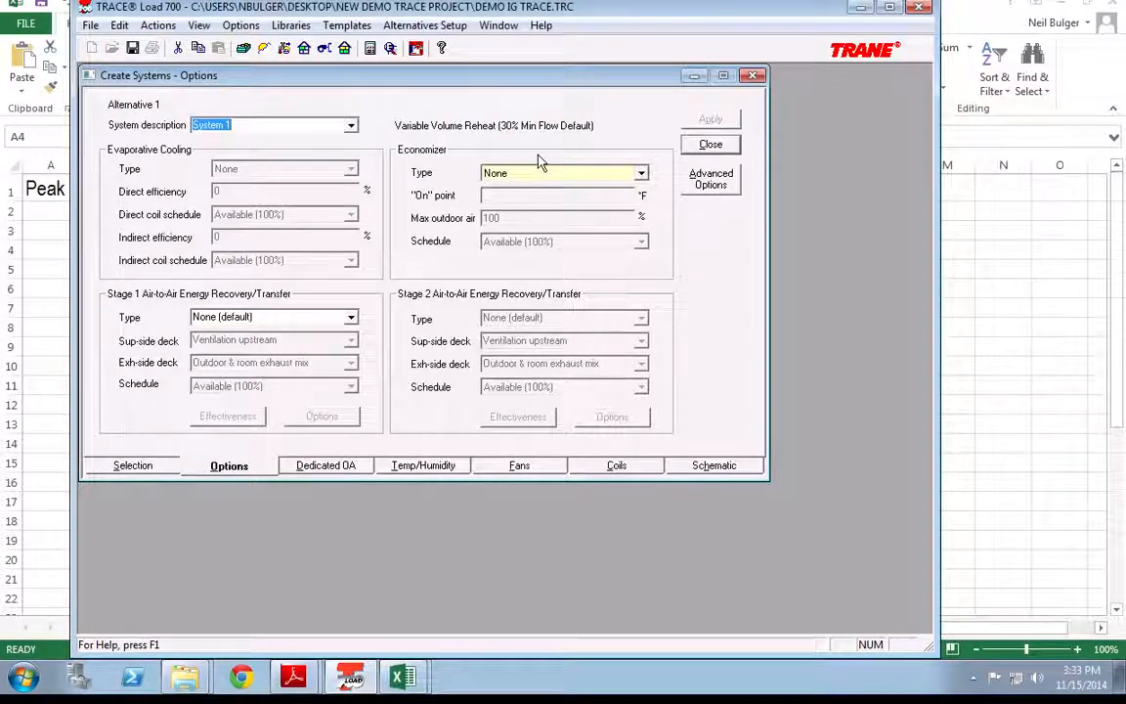
pyautogui.click(715, 192)
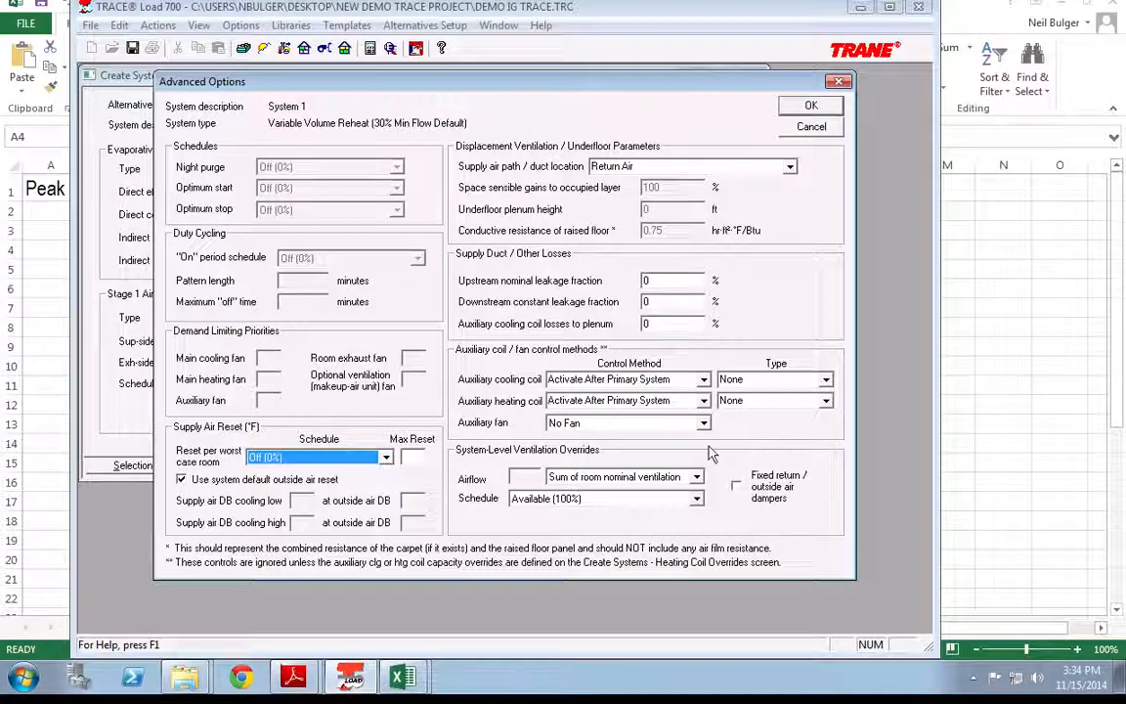
pyautogui.click(665, 478)
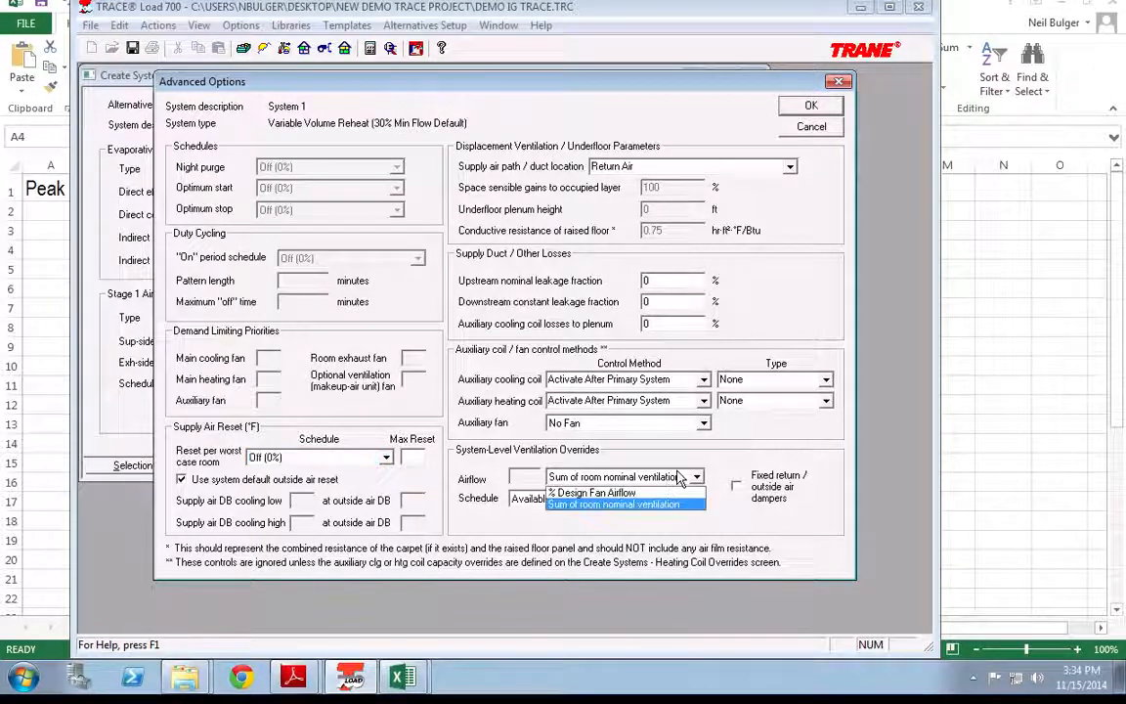
pyautogui.click(592, 494)
pyautogui.click(526, 476)
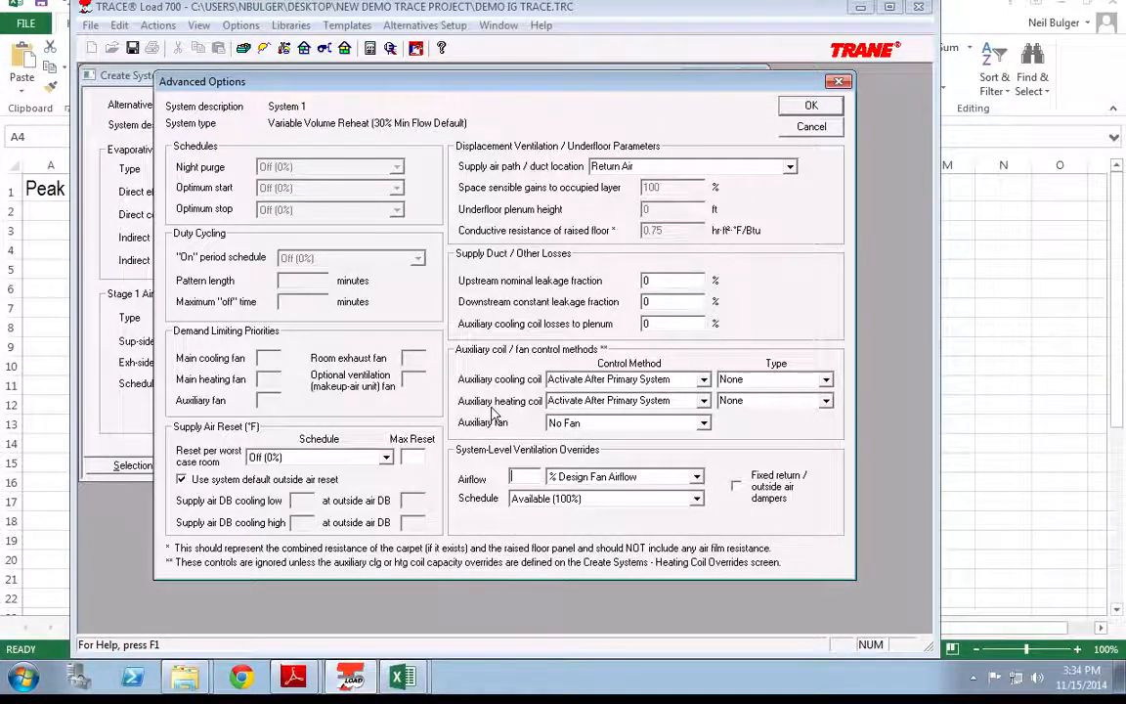
pyautogui.write('70')
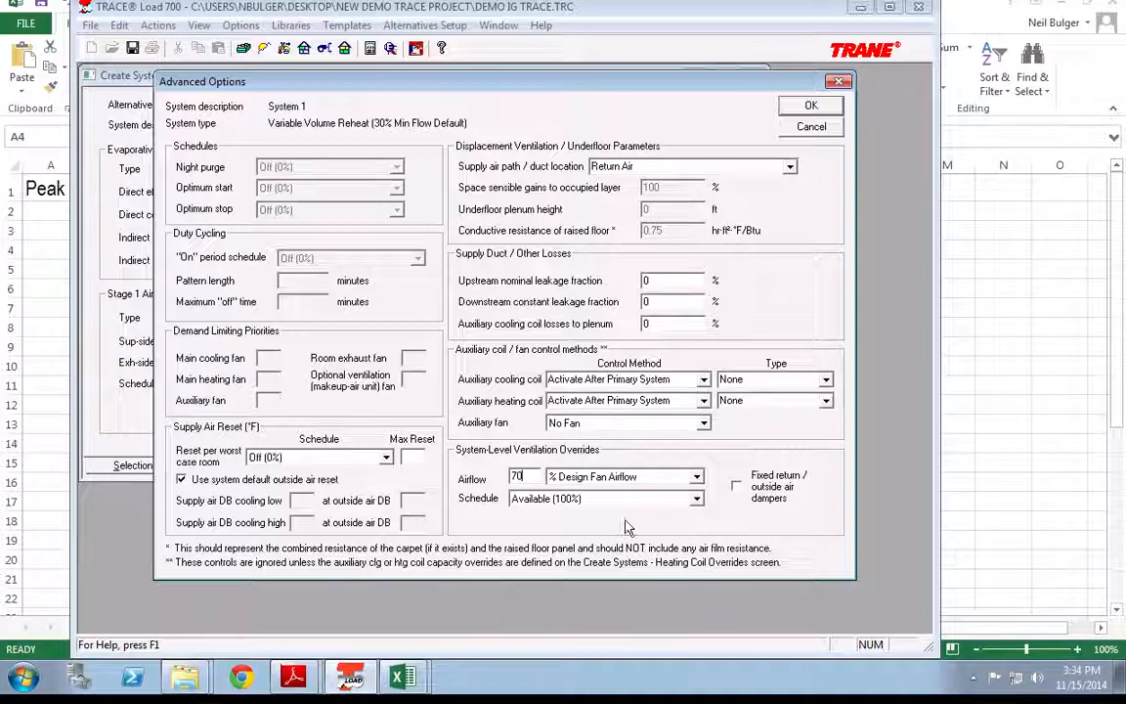
# Set the system-level ventilation override airflow to Sum of room nominal ventilation and accept the advanced options.
pyautogui.click(603, 477)
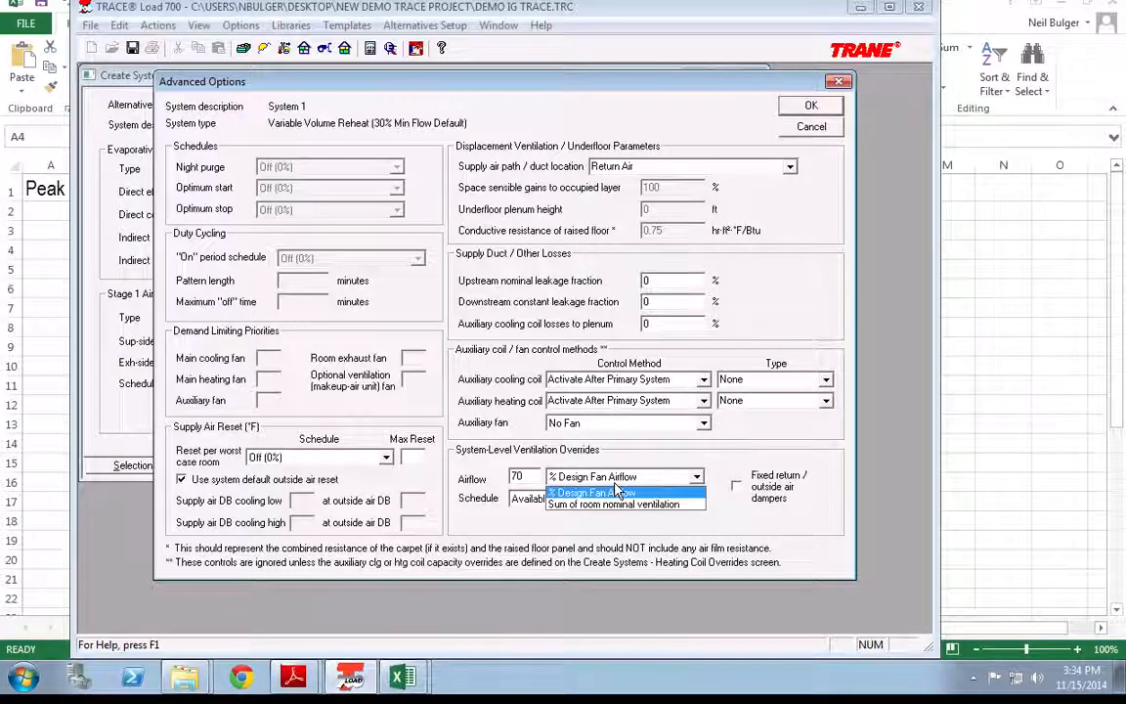
pyautogui.click(616, 492)
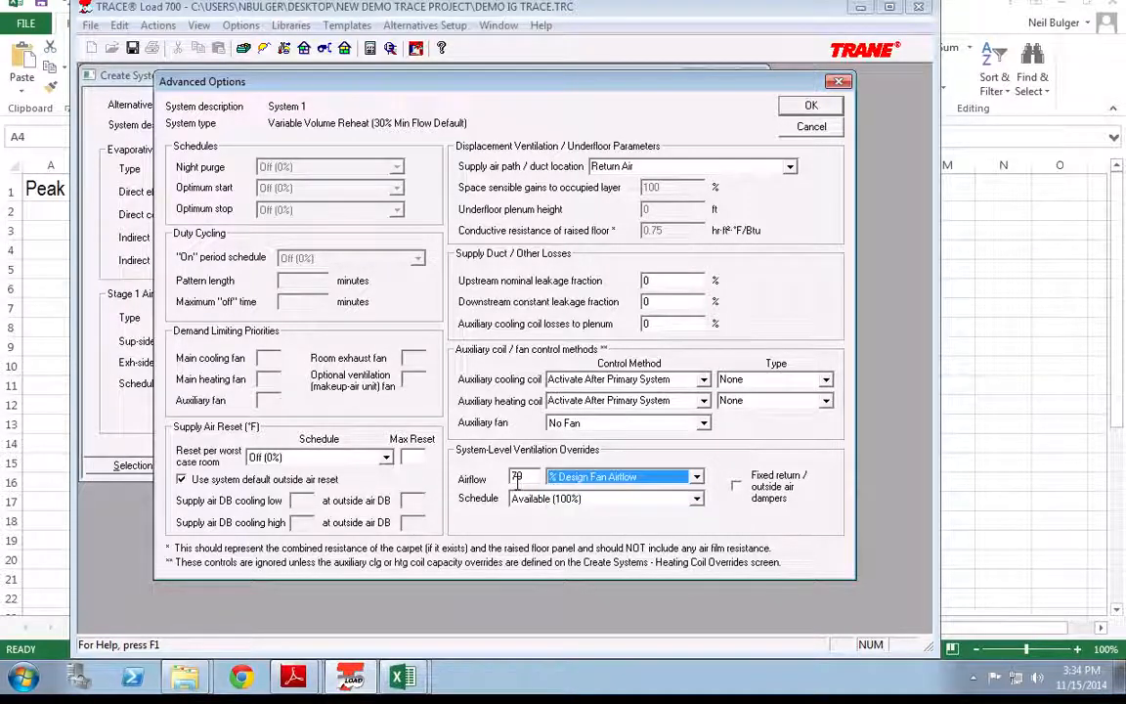
pyautogui.click(590, 483)
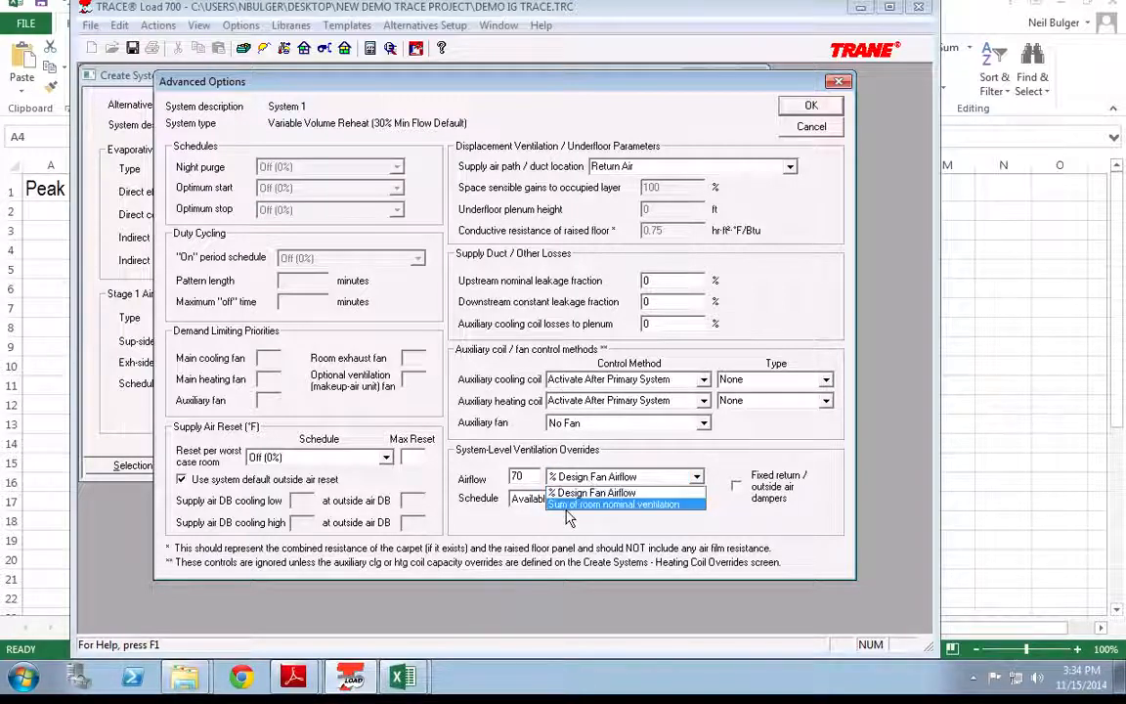
pyautogui.click(575, 505)
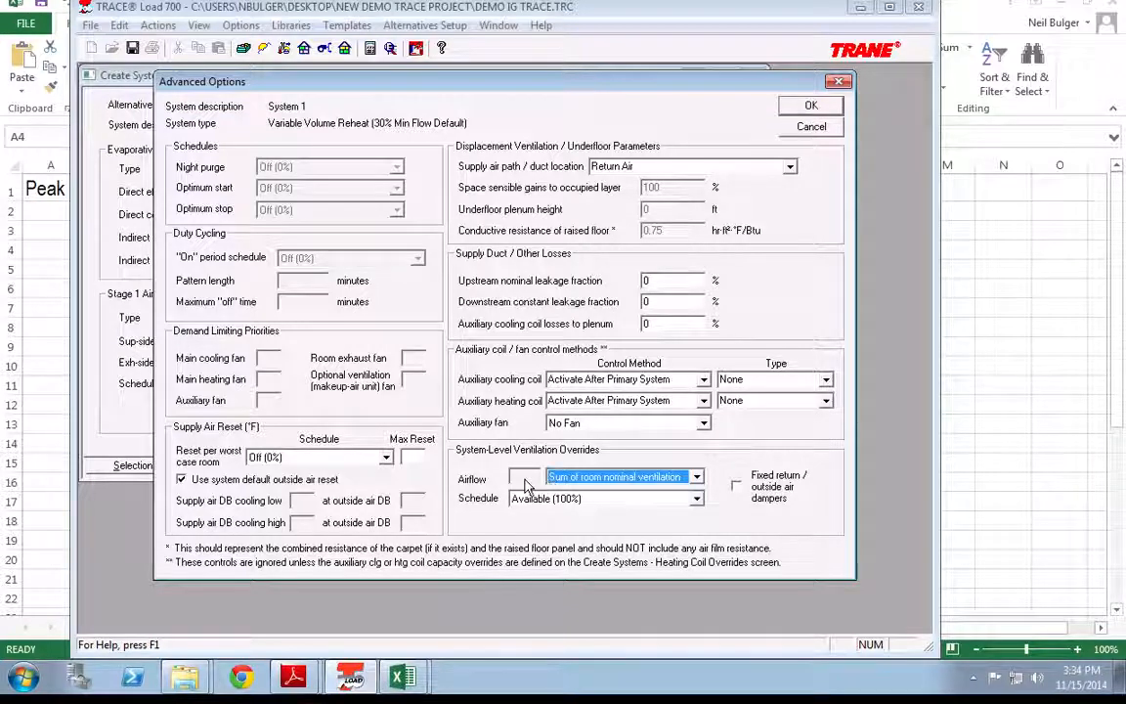
pyautogui.click(811, 108)
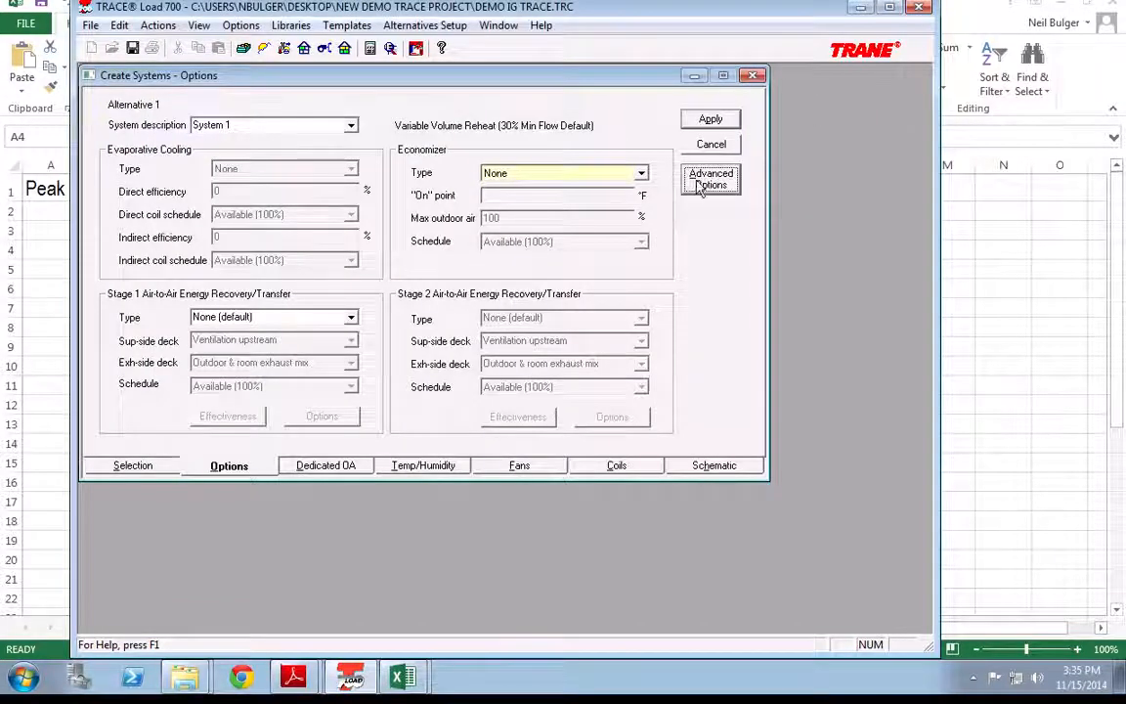
# Set System 1's maximum and minimum cooling supply design air temperatures to 55 °F.
pyautogui.click(322, 466)
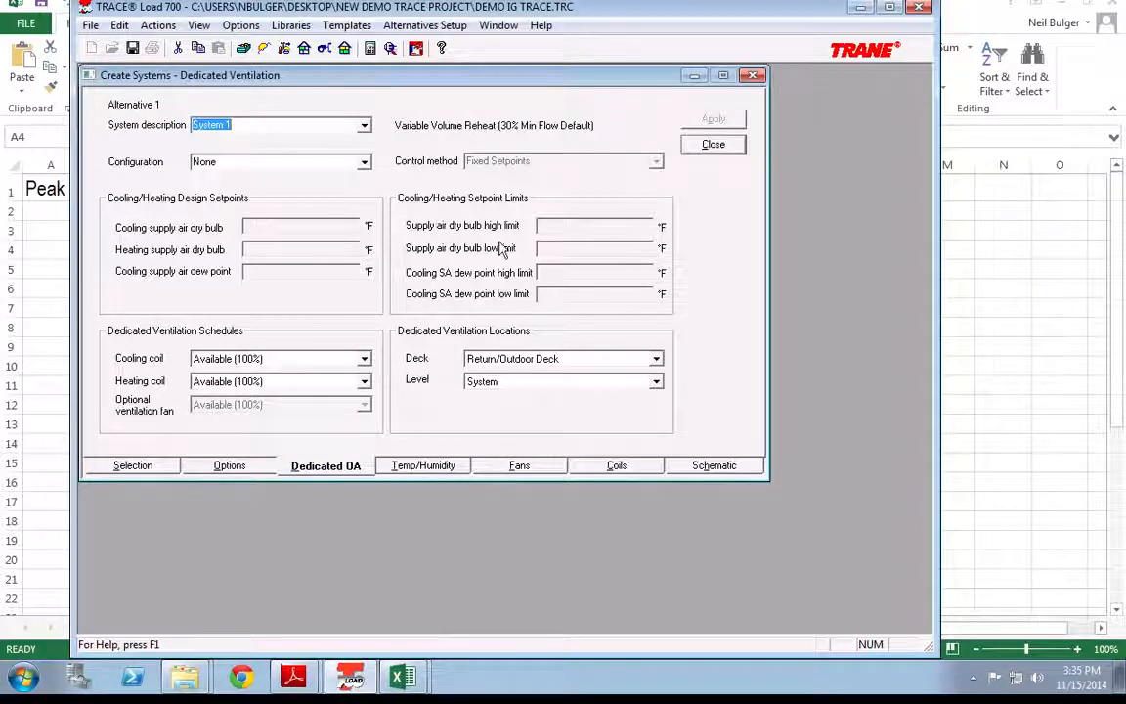
pyautogui.click(397, 467)
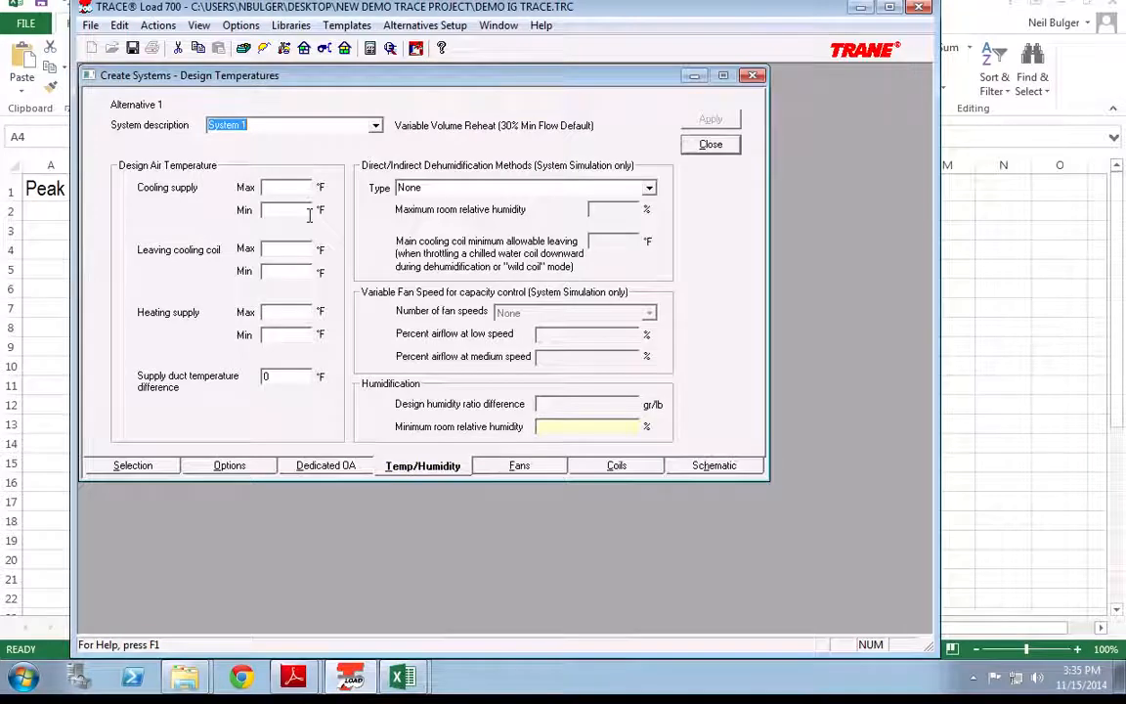
pyautogui.click(290, 184)
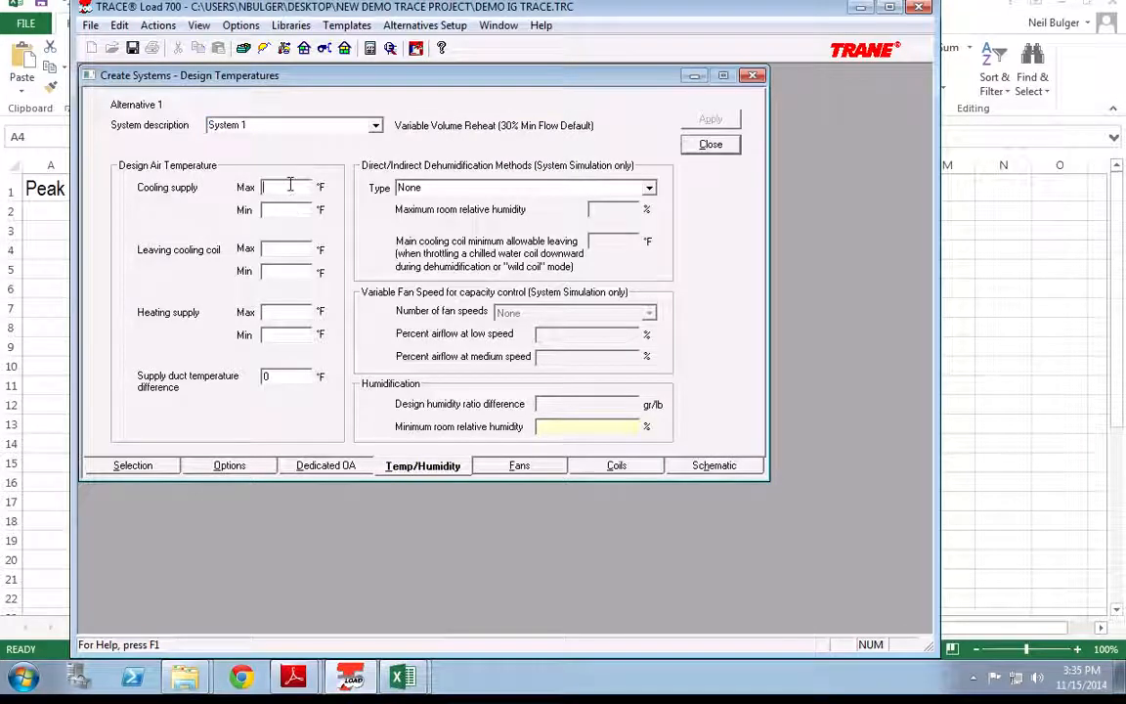
pyautogui.write('55')
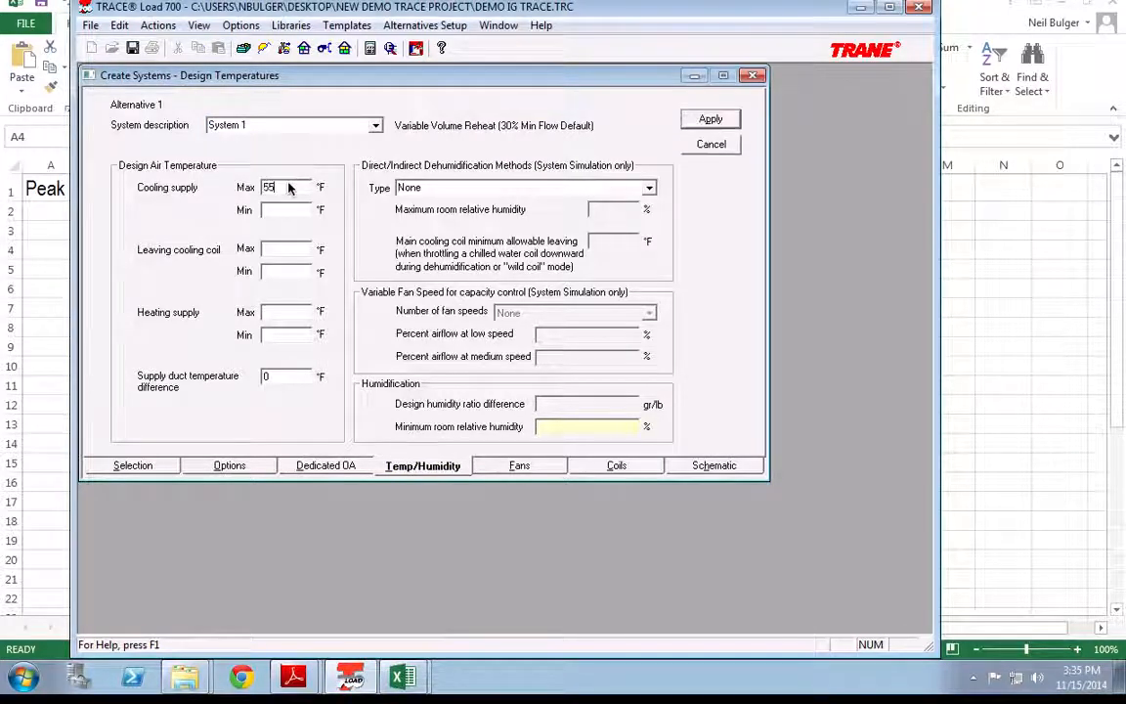
pyautogui.click(292, 209)
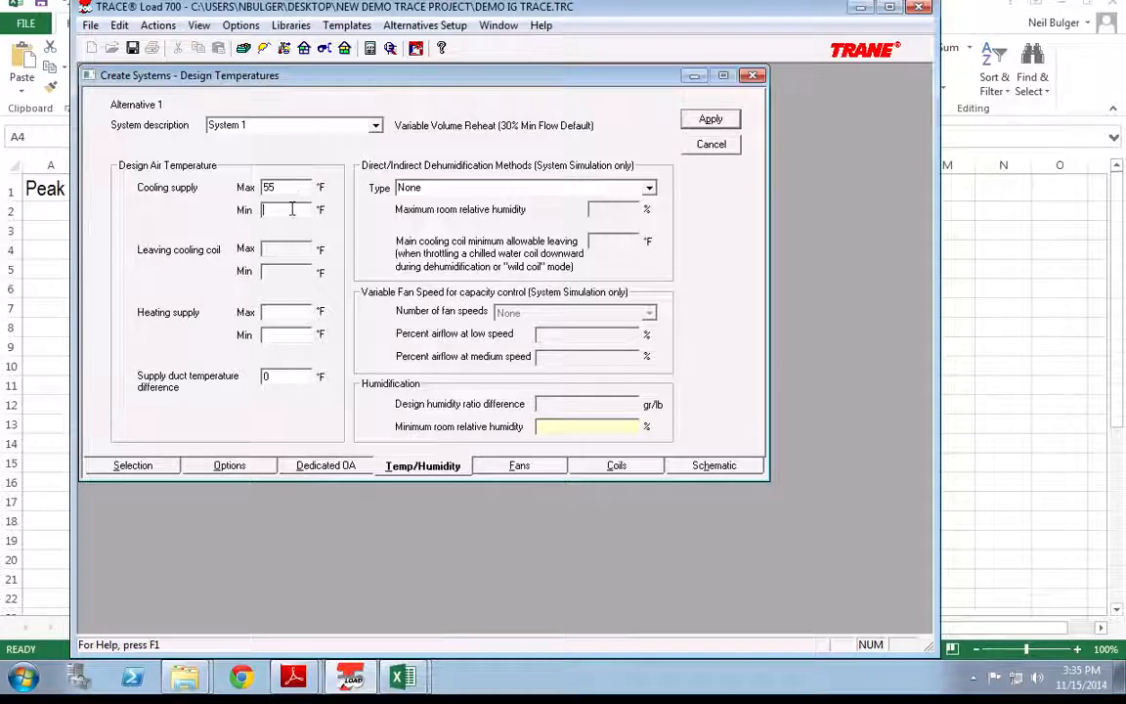
pyautogui.write('55')
# Set System 1's maximum and minimum heating supply design air temperatures to 90 °F and apply the design temperatures.
pyautogui.click(290, 250)
pyautogui.click(283, 312)
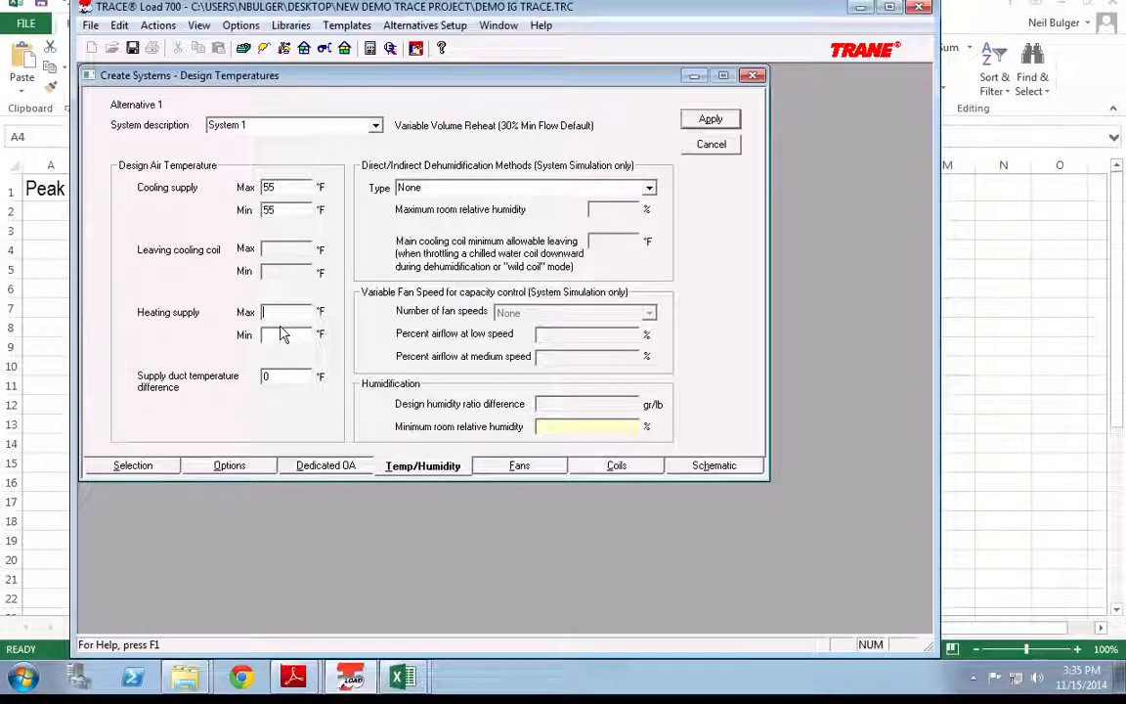
pyautogui.write('90')
pyautogui.click(281, 333)
pyautogui.write('90')
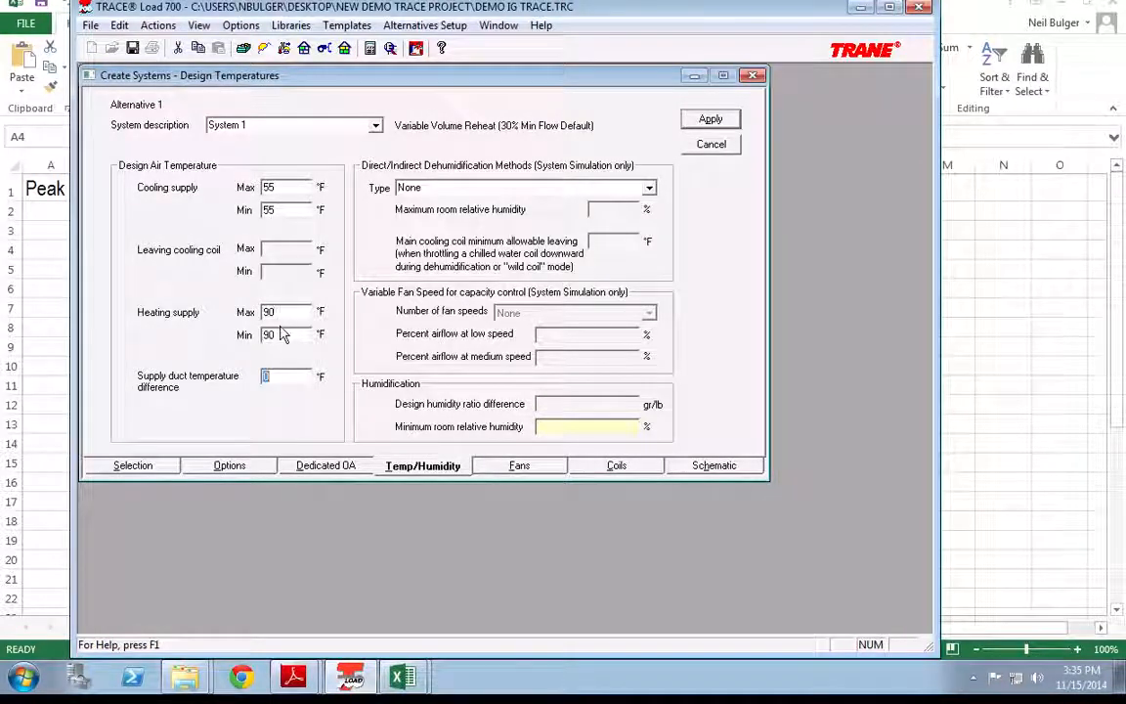
pyautogui.press('Tab')
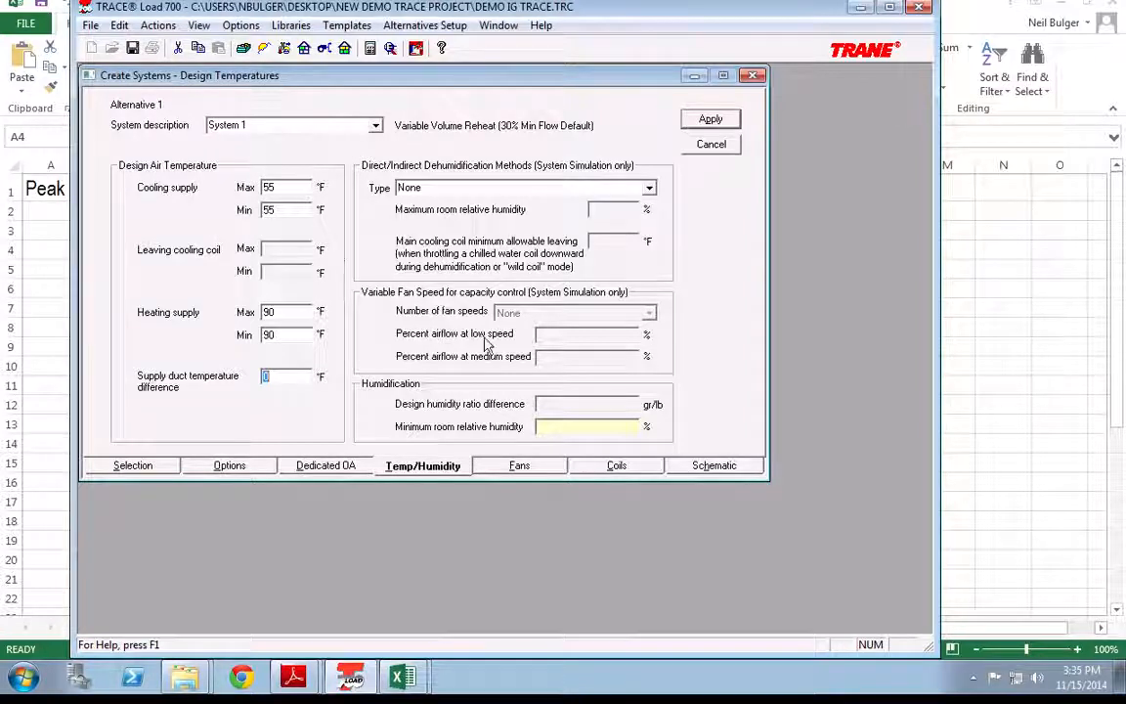
pyautogui.click(712, 120)
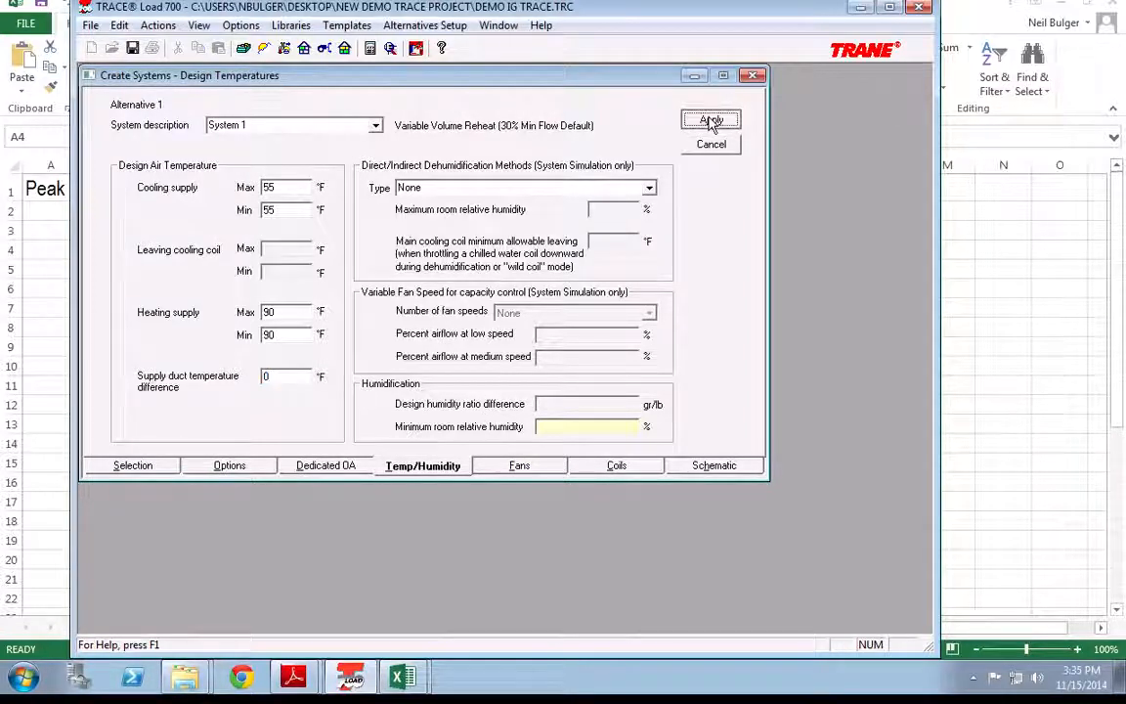
# Set the primary fan's static pressure to 4 in. wg for System 1 and apply the fan overrides.
pyautogui.click(492, 467)
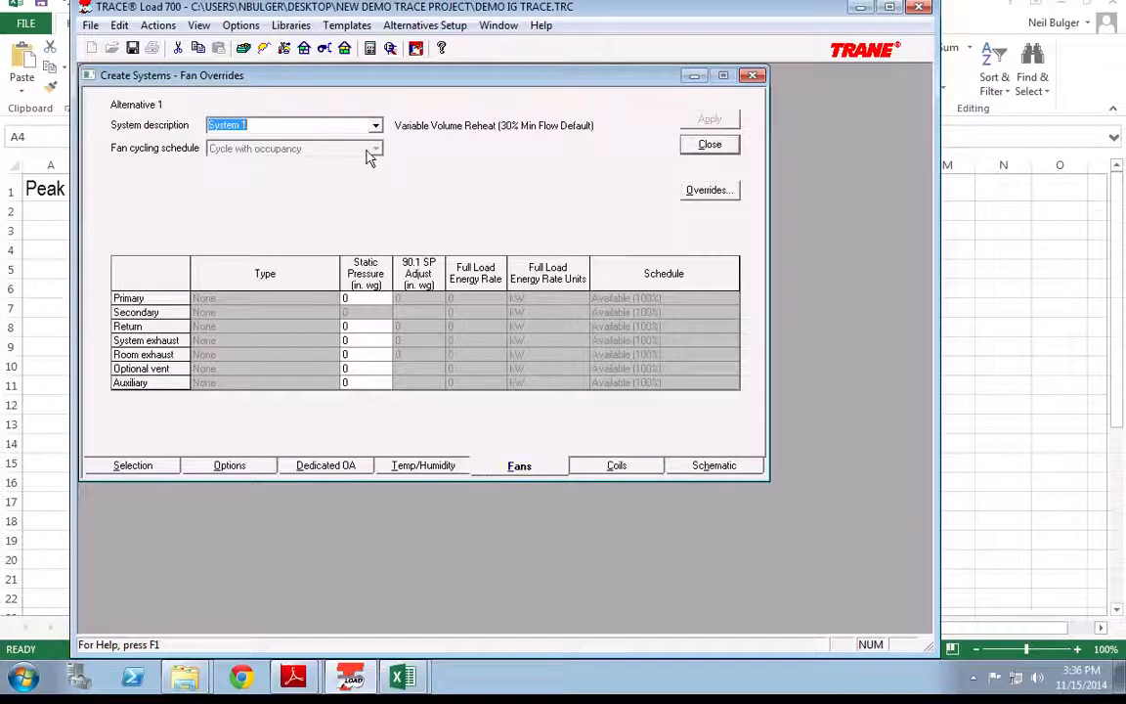
pyautogui.click(355, 299)
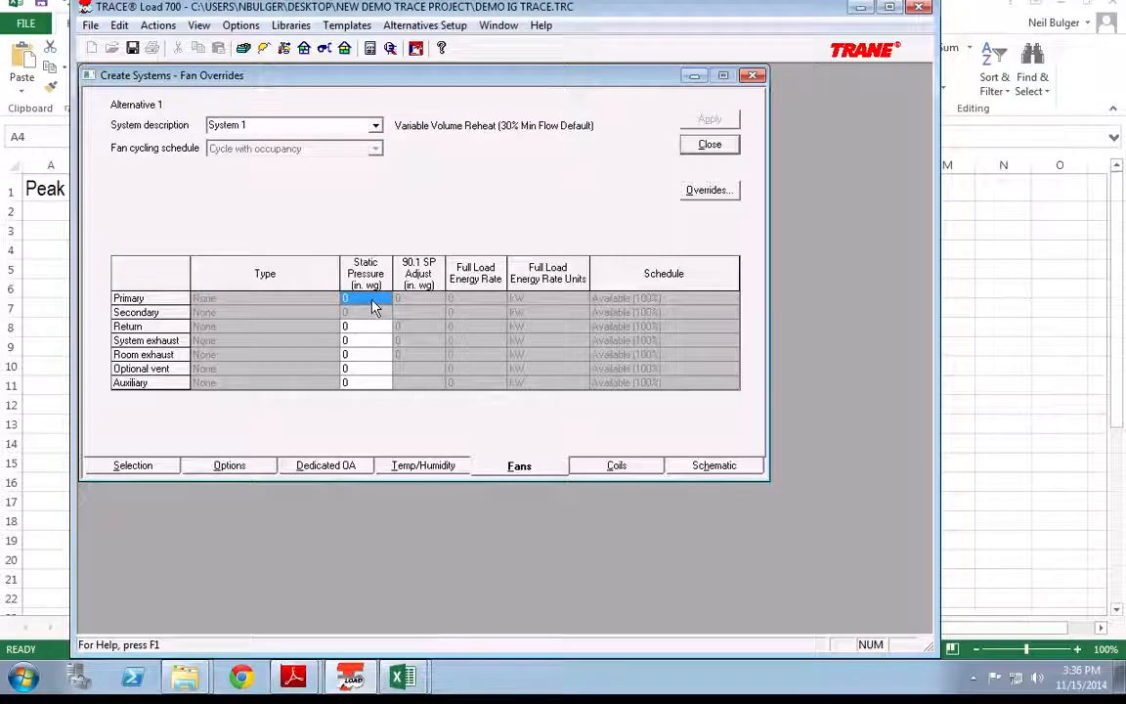
pyautogui.write('4')
pyautogui.click(710, 121)
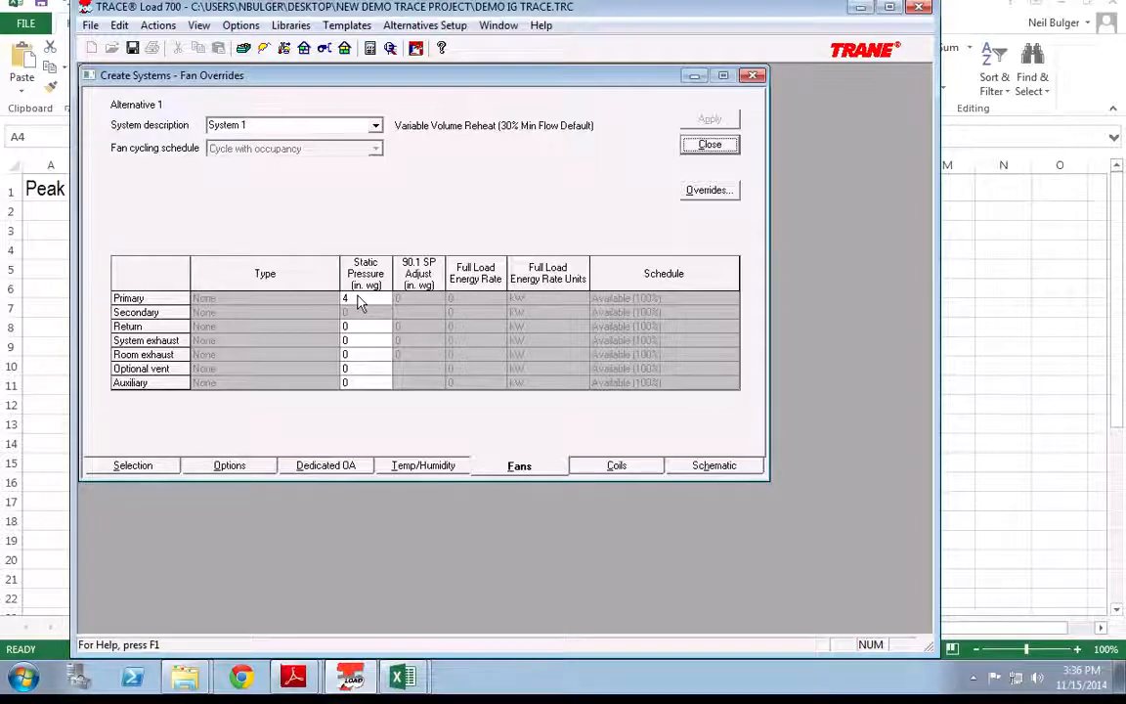
# Set the people diversity in System 1's coil overrides to 50 % and accept the typical-range notice.
pyautogui.click(611, 466)
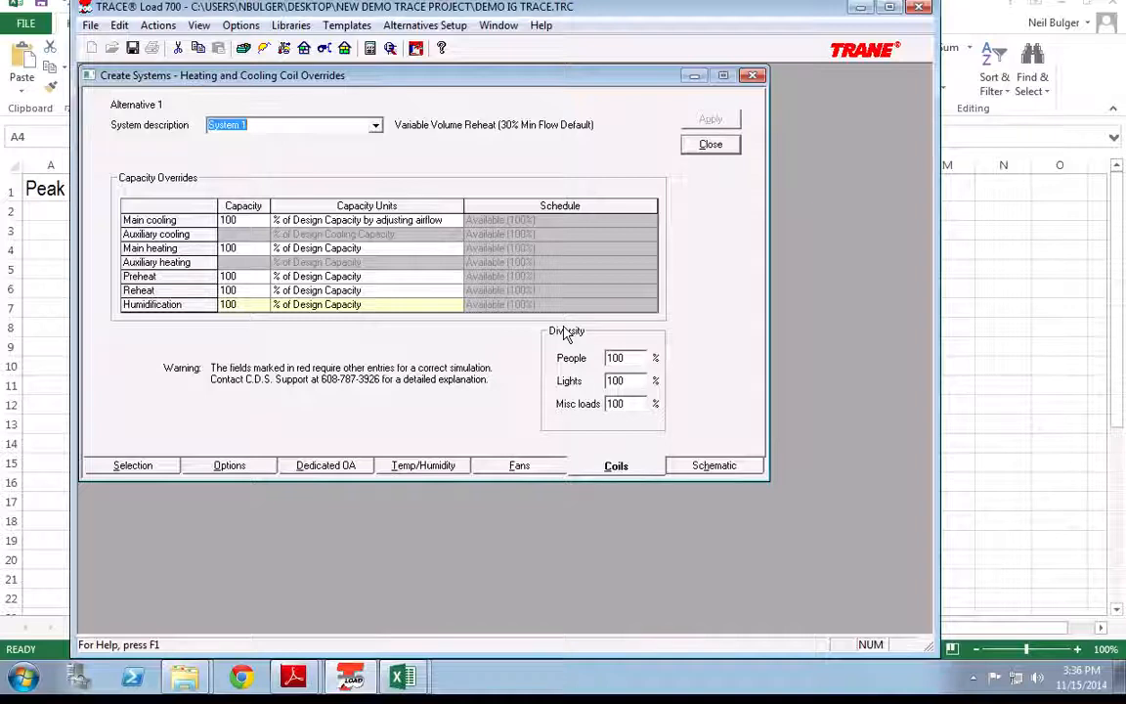
pyautogui.click(630, 358)
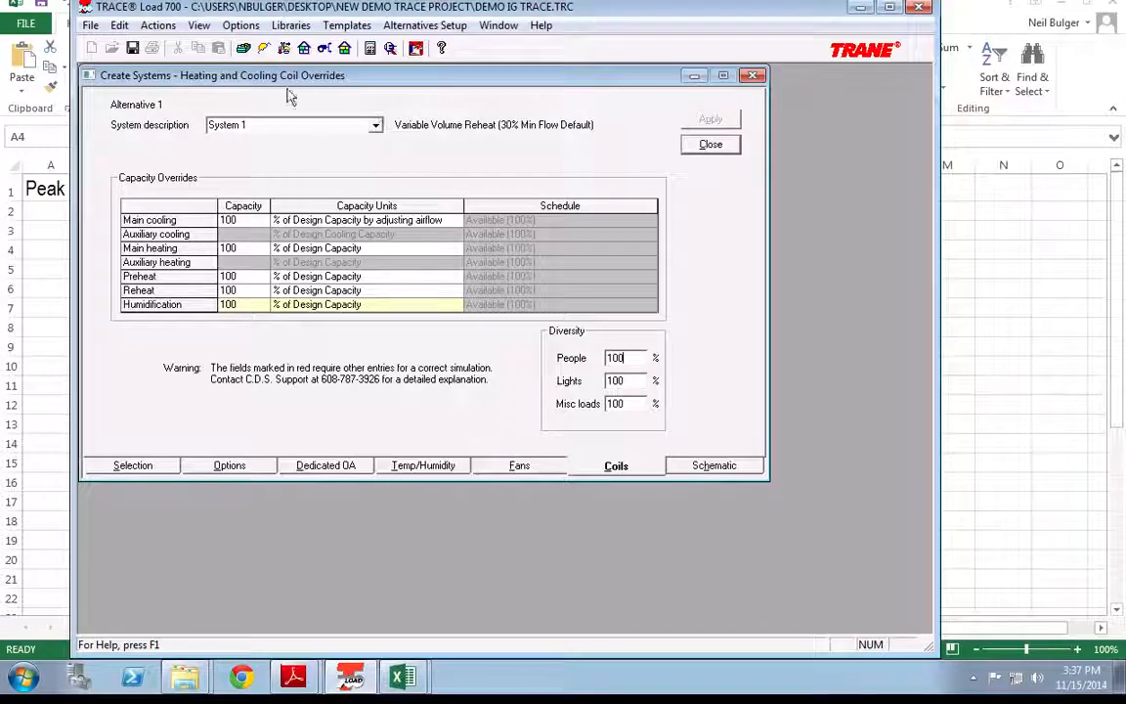
pyautogui.doubleClick(630, 359)
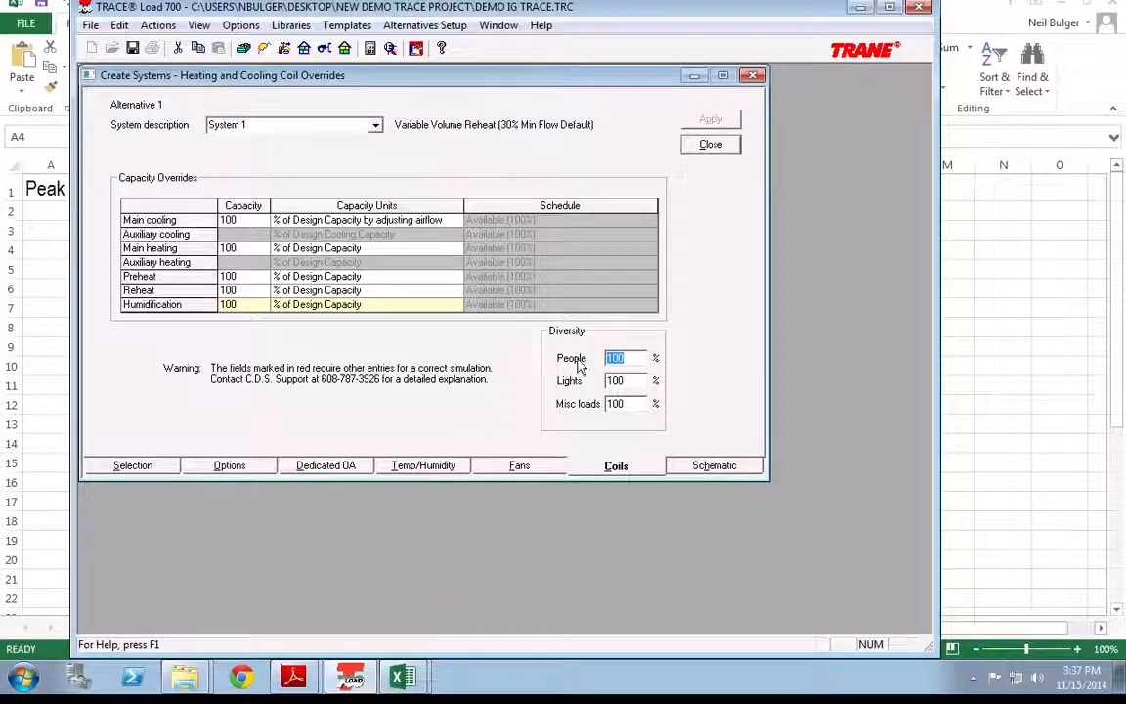
pyautogui.click(632, 405)
pyautogui.doubleClick(638, 359)
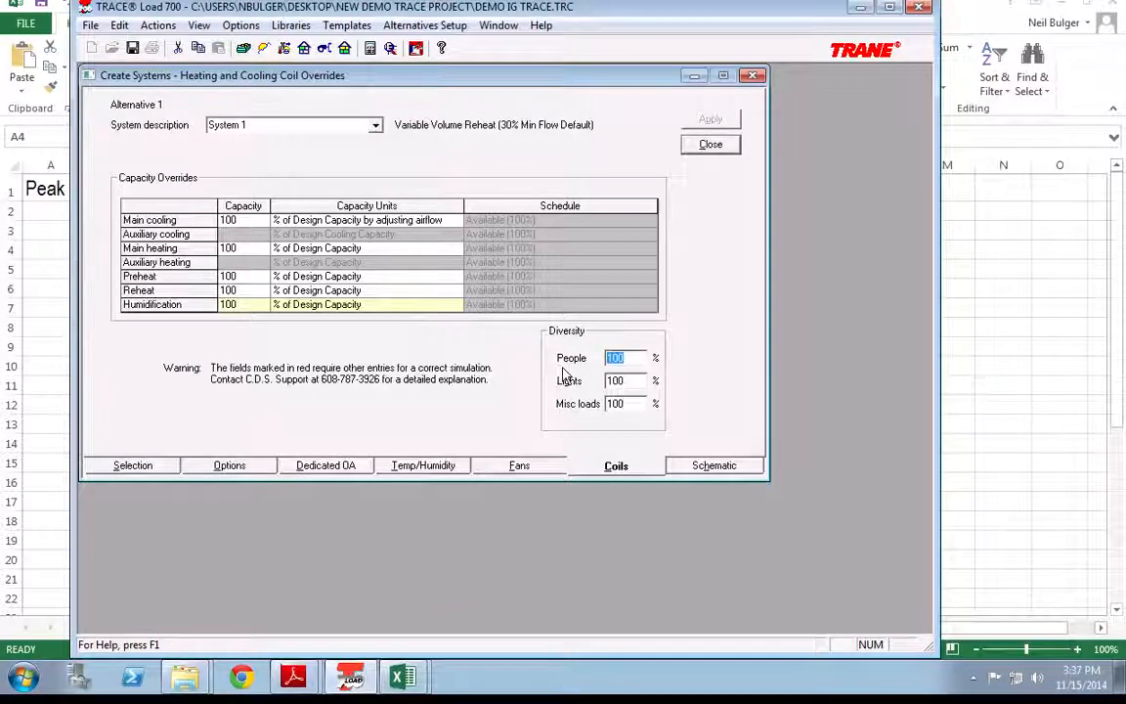
pyautogui.click(641, 357)
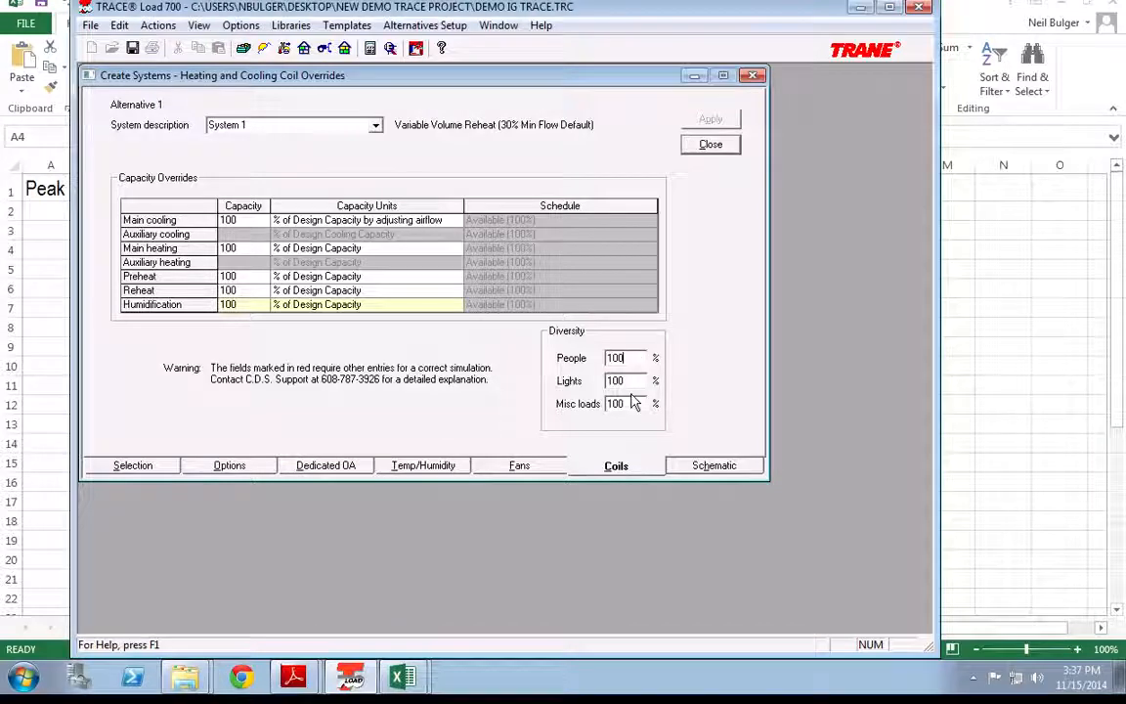
pyautogui.moveTo(627, 359); pyautogui.dragTo(550, 366)
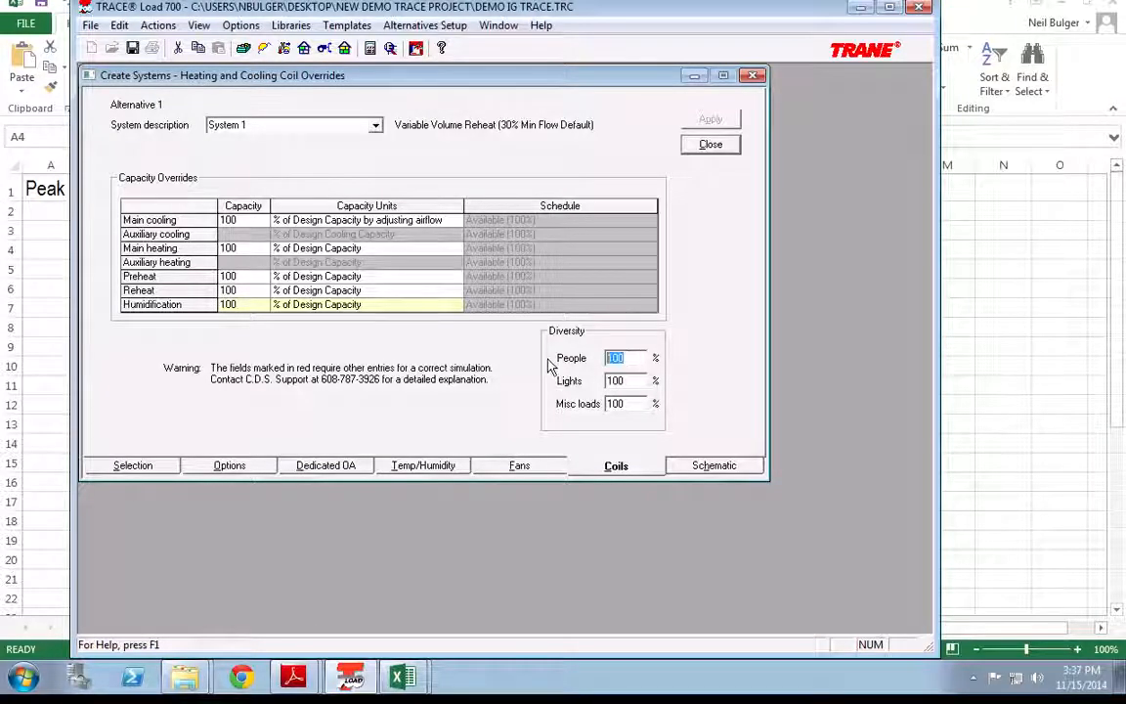
pyautogui.write('50')
pyautogui.press('Tab')
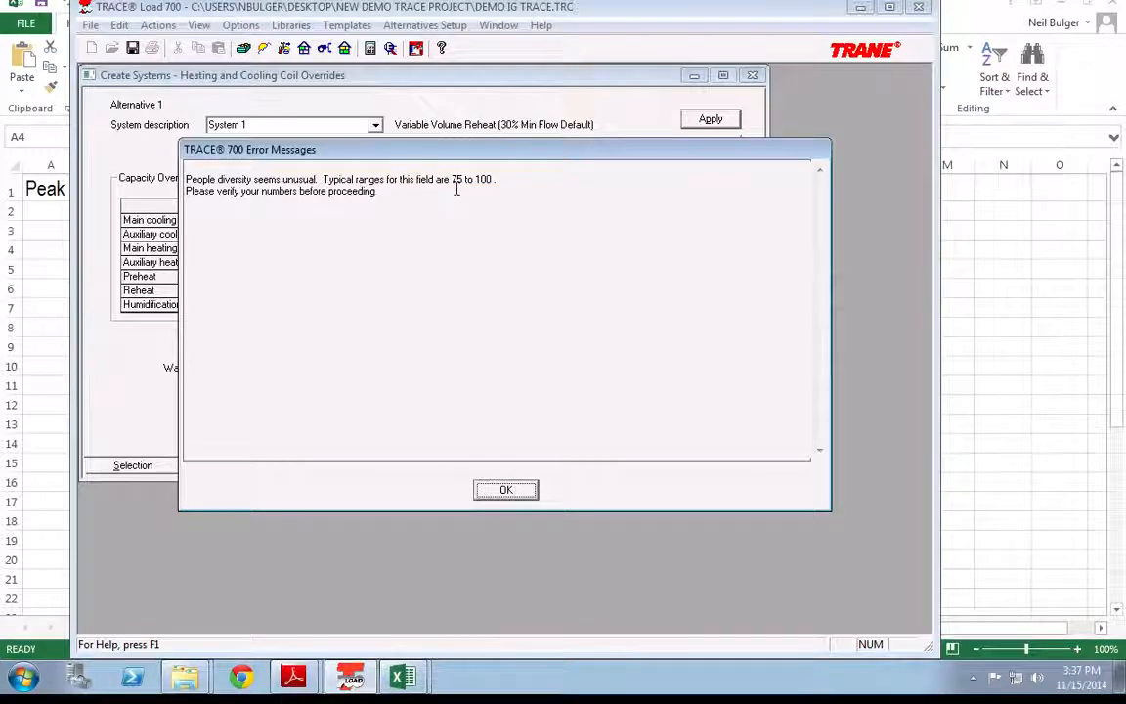
pyautogui.click(505, 490)
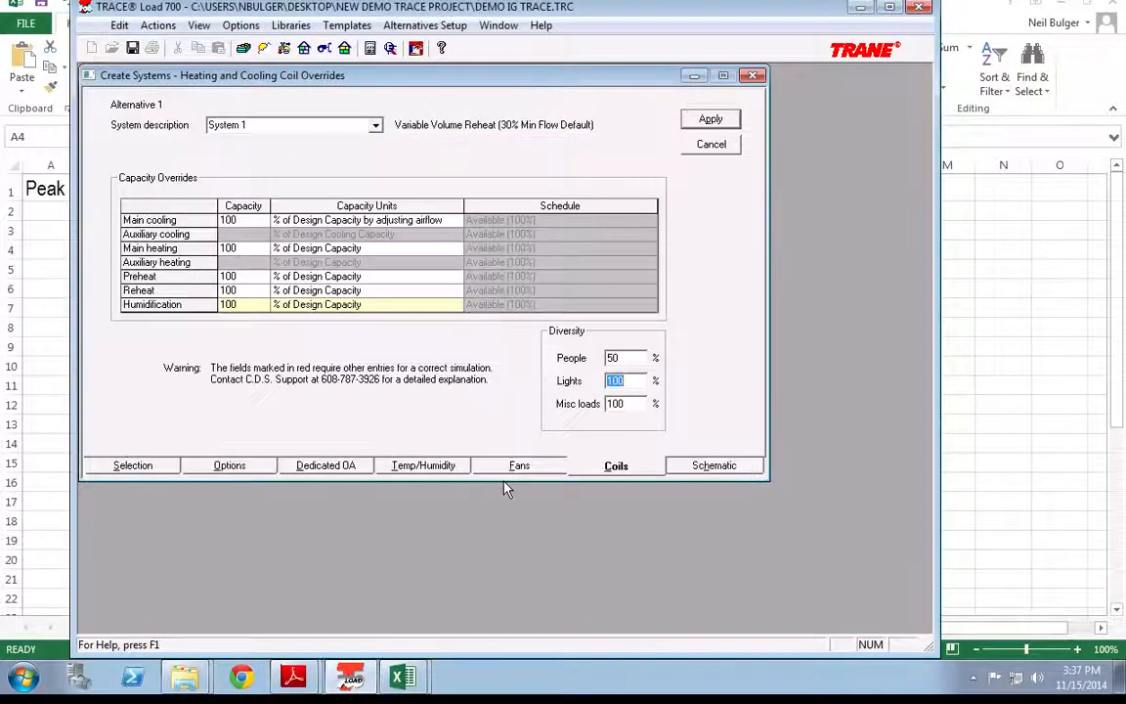
# Set the people diversity back to 100 % and view System 1's schematic.
pyautogui.click(638, 358)
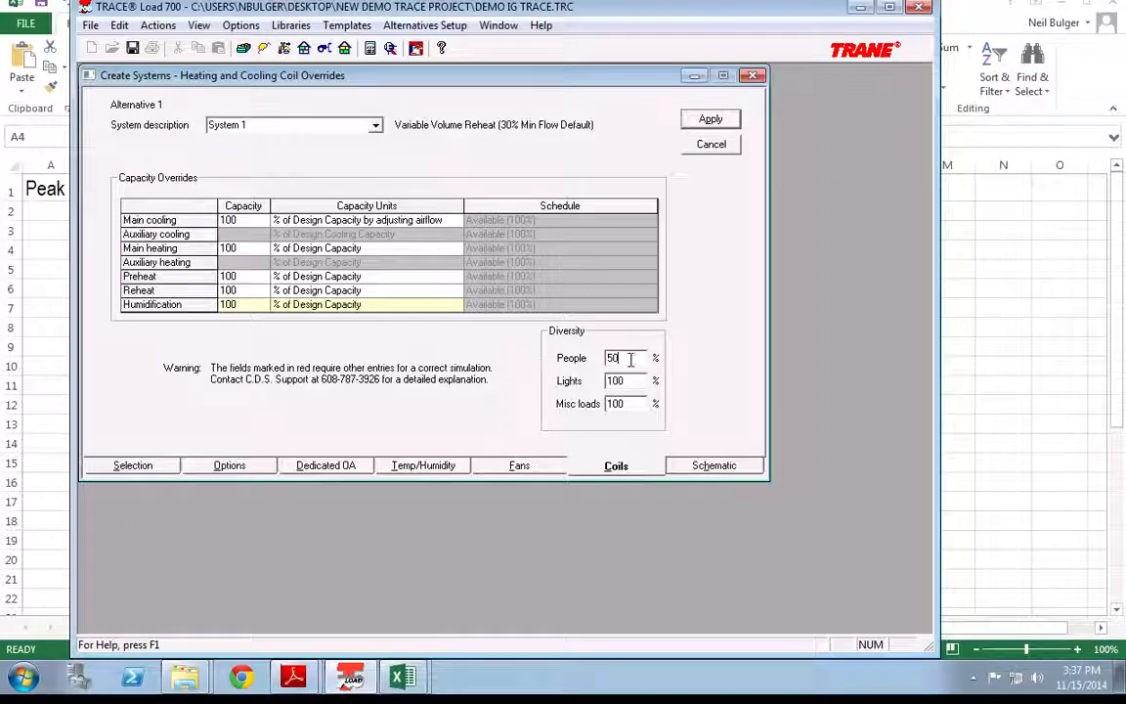
pyautogui.moveTo(614, 360); pyautogui.dragTo(469, 347)
pyautogui.write('100')
pyautogui.press('Tab')
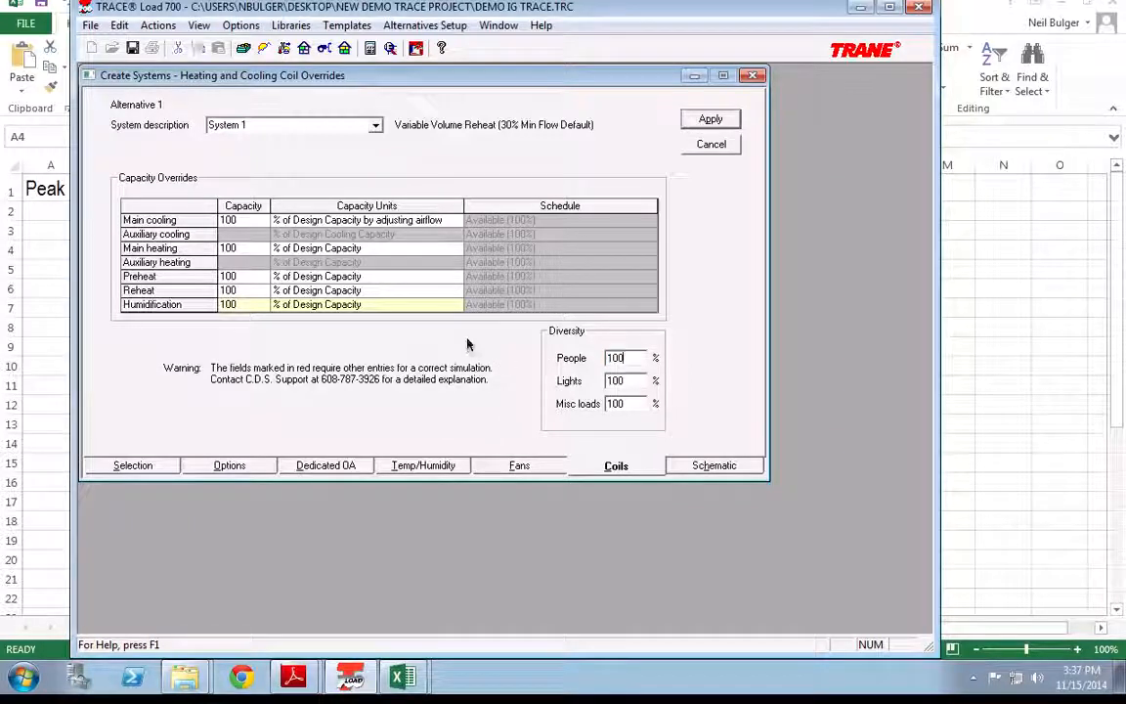
pyautogui.click(712, 467)
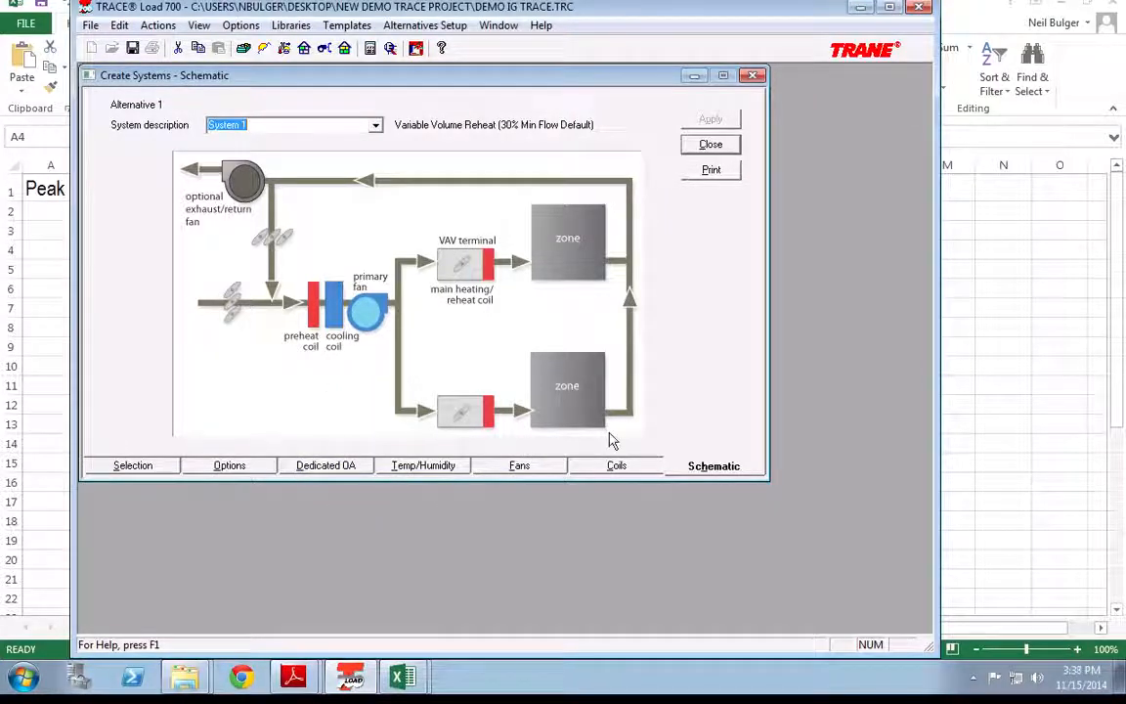
# Set System 1's dedicated outdoor air configuration to Cool / Heat and try to apply it.
pyautogui.click(297, 467)
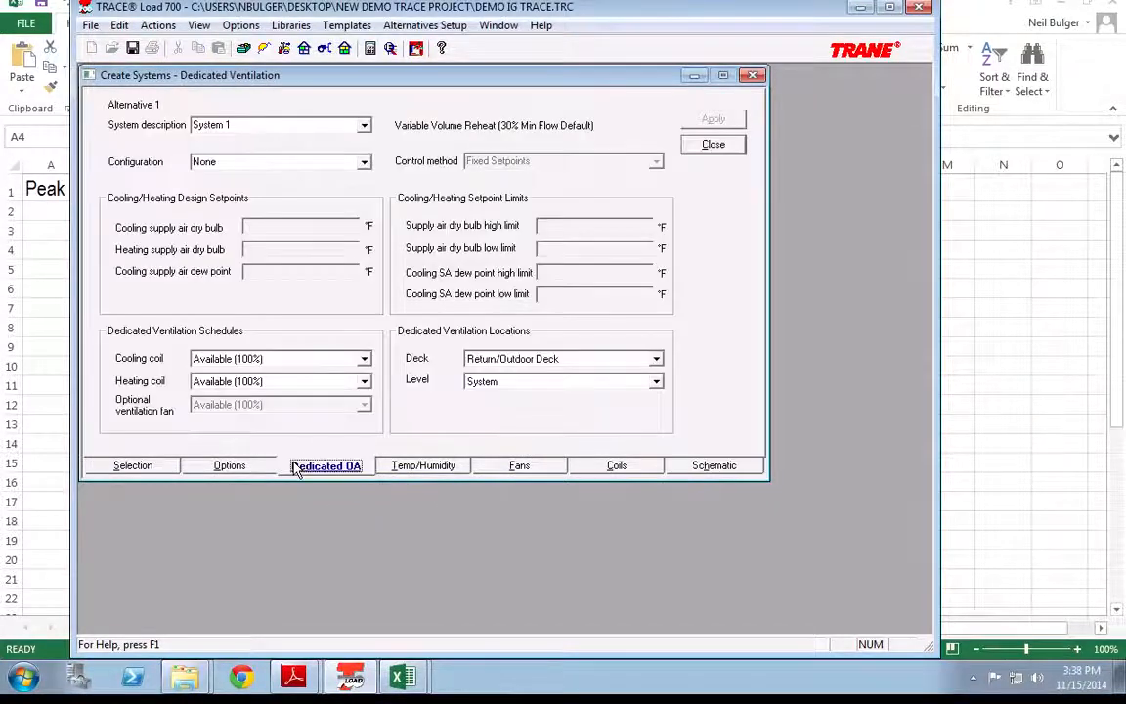
pyautogui.click(327, 162)
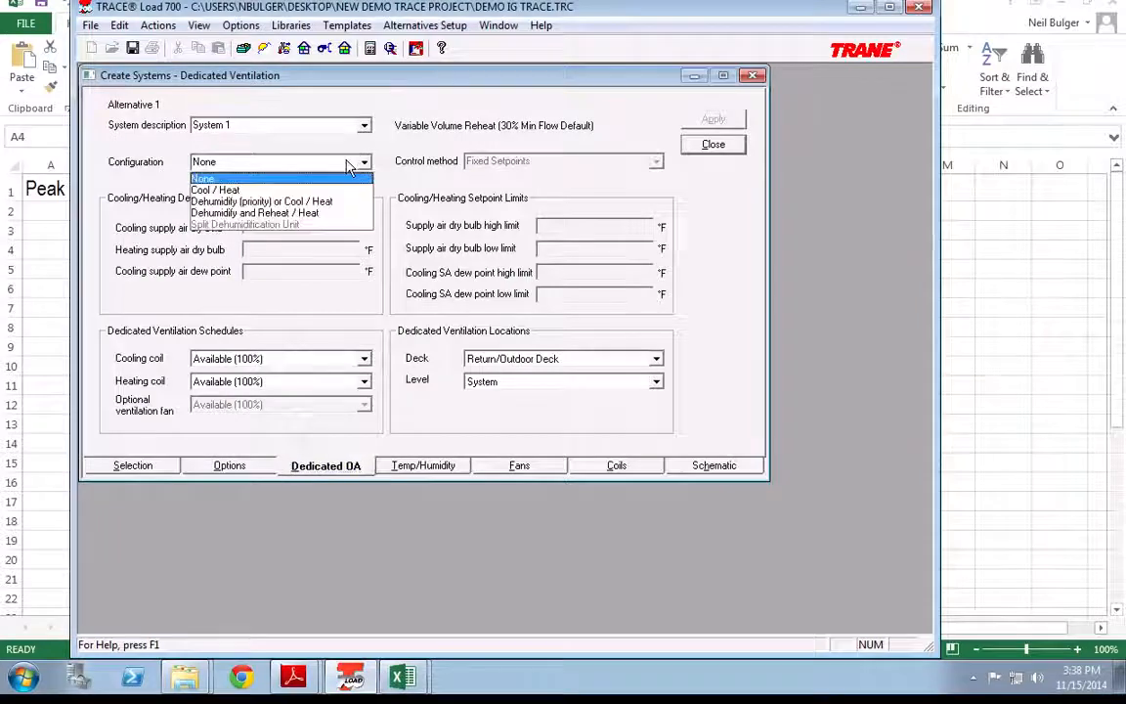
pyautogui.click(245, 190)
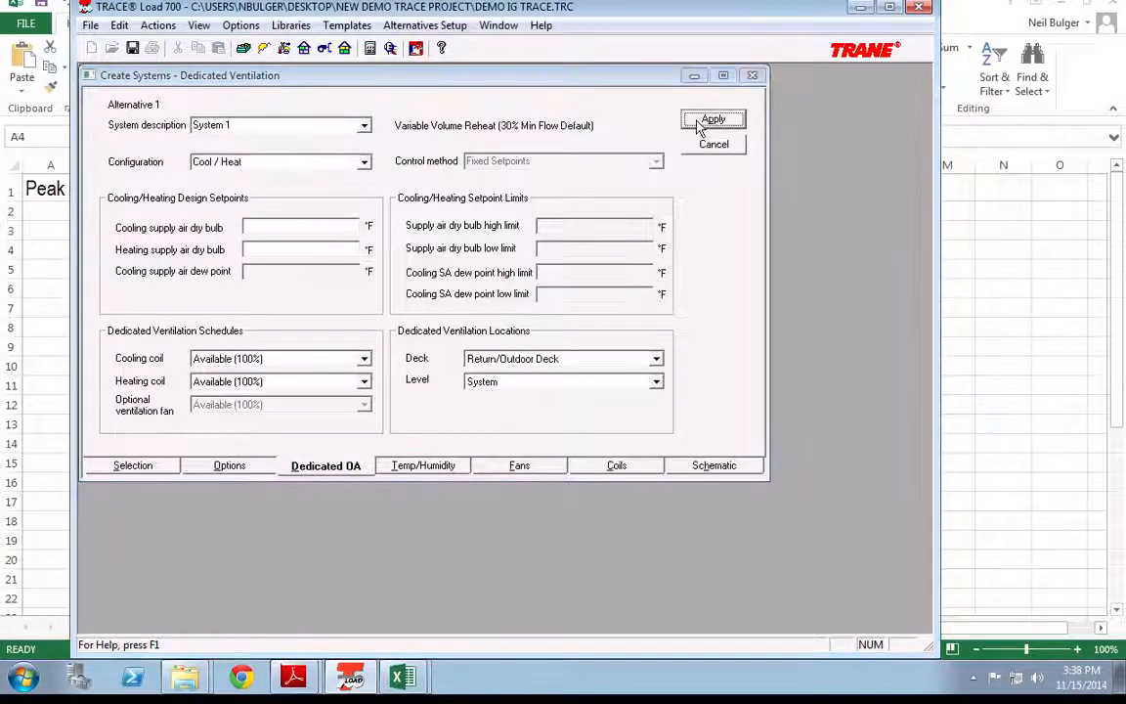
pyautogui.click(694, 119)
pyautogui.click(512, 493)
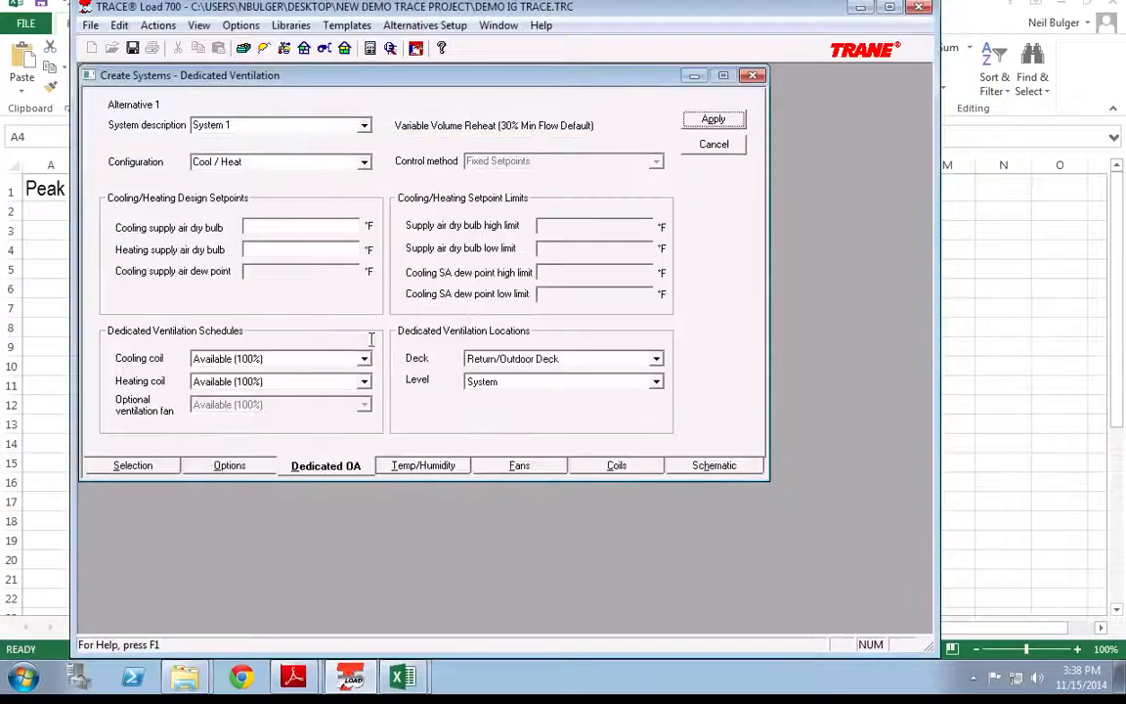
# Set the dedicated ventilation cooling supply air dry bulb to 55 °F and heating supply air dry bulb to 90 °F, and apply them.
pyautogui.click(251, 228)
pyautogui.write('5')
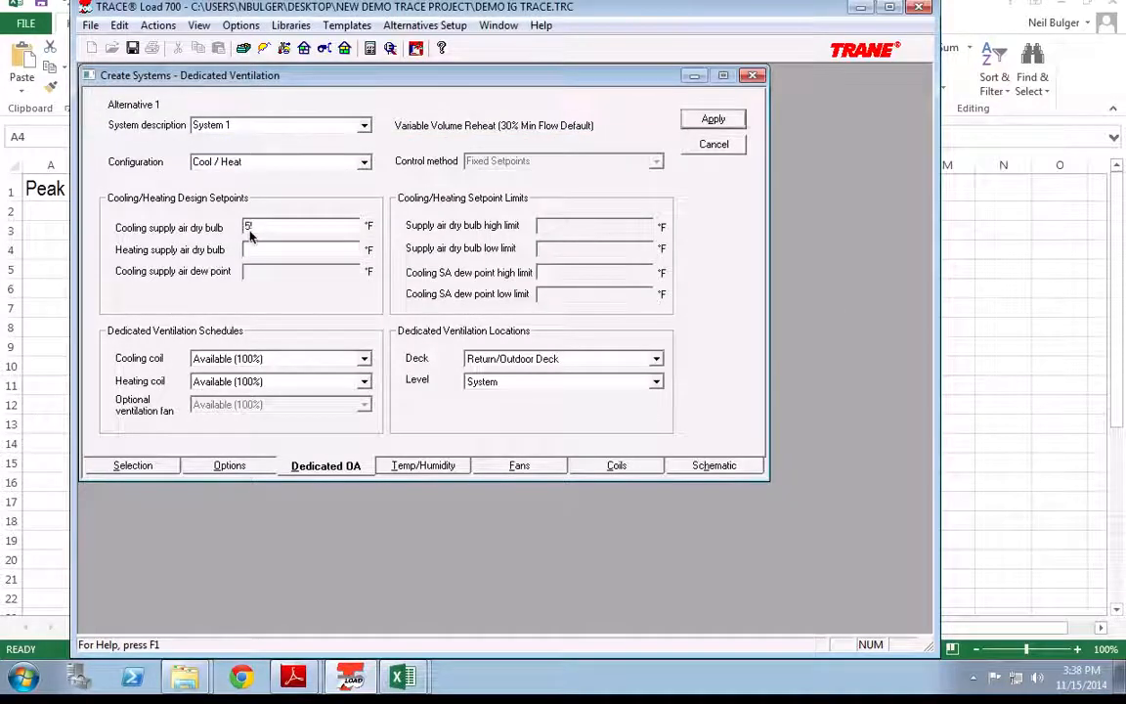
pyautogui.write('590')
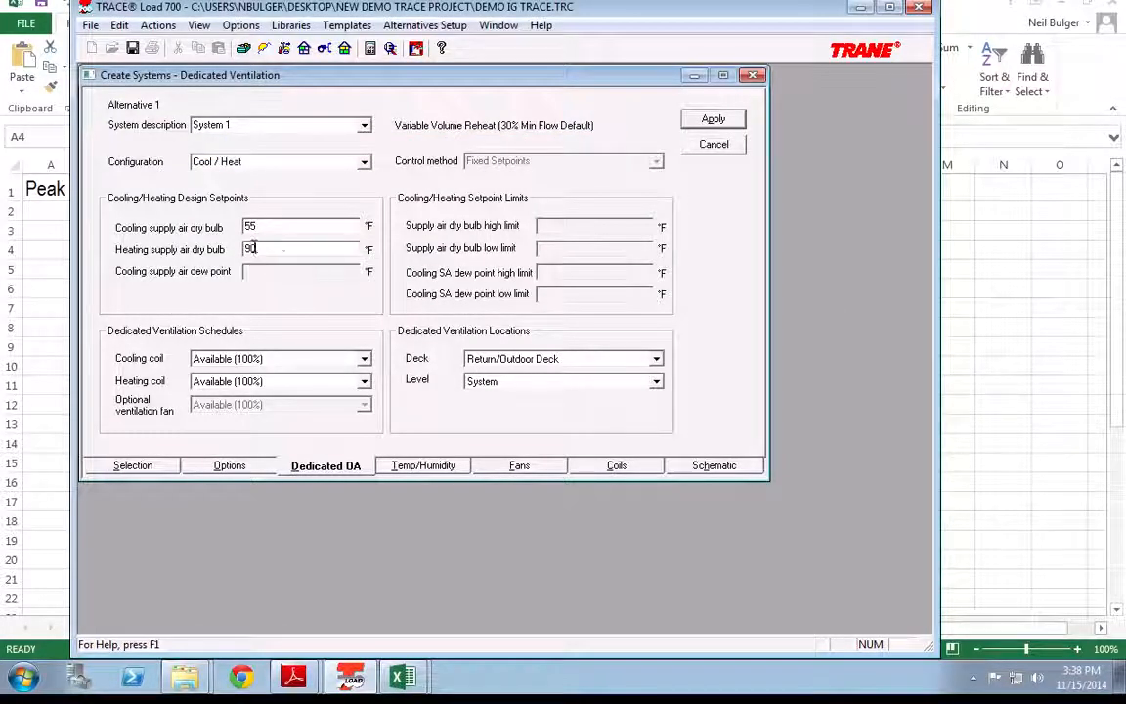
pyautogui.click(695, 119)
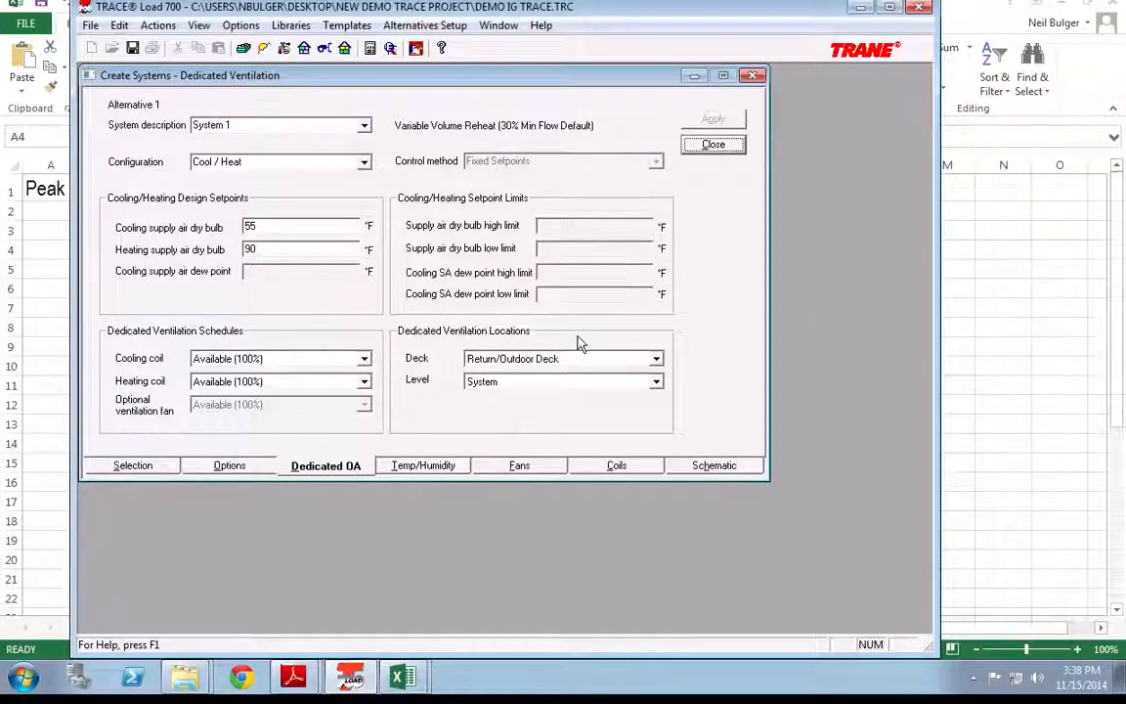
# View System 1's schematic, then set its dedicated outdoor air configuration to None and apply it.
pyautogui.click(681, 468)
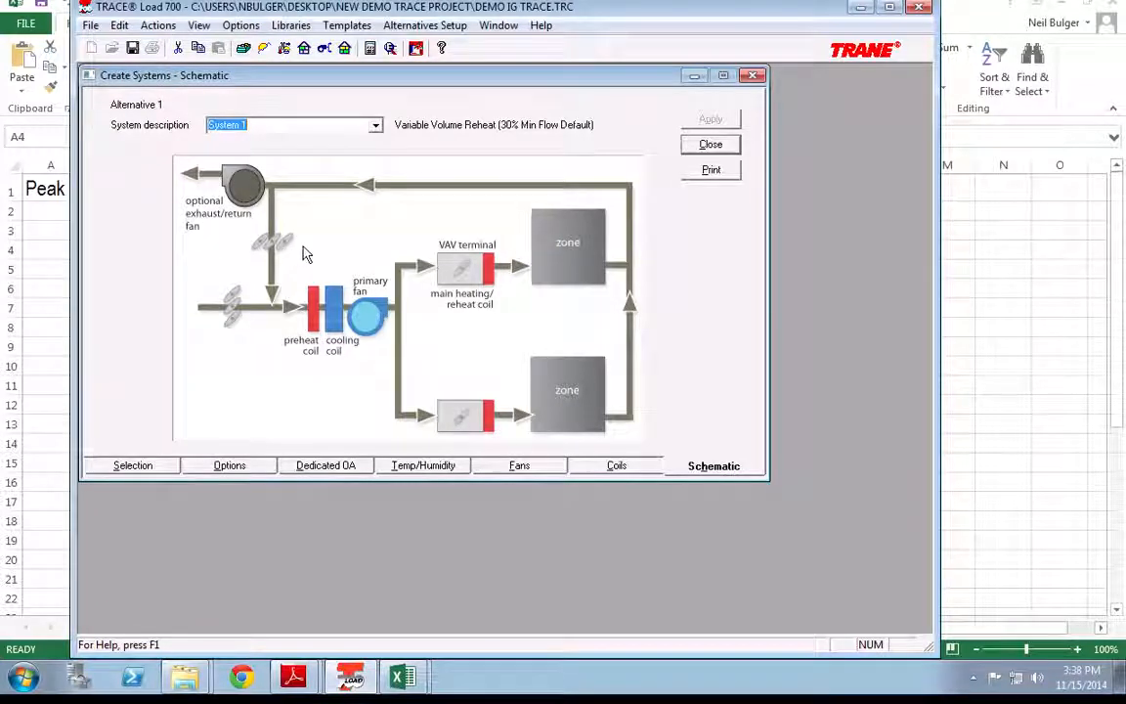
pyautogui.click(314, 468)
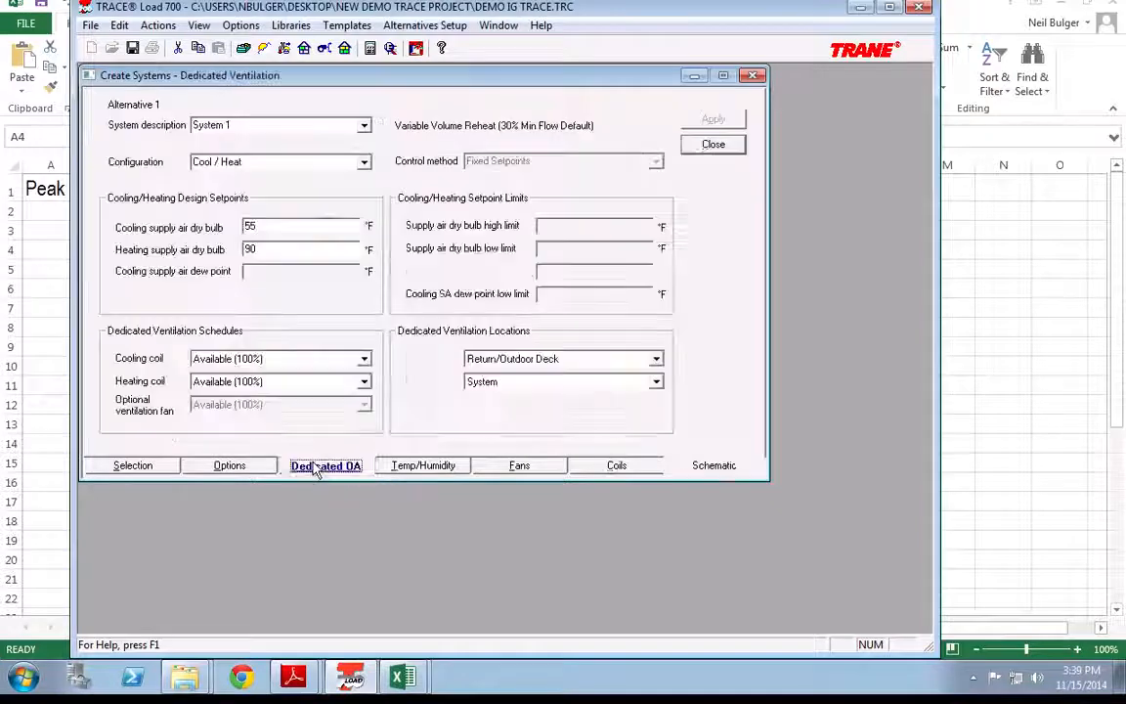
pyautogui.click(283, 168)
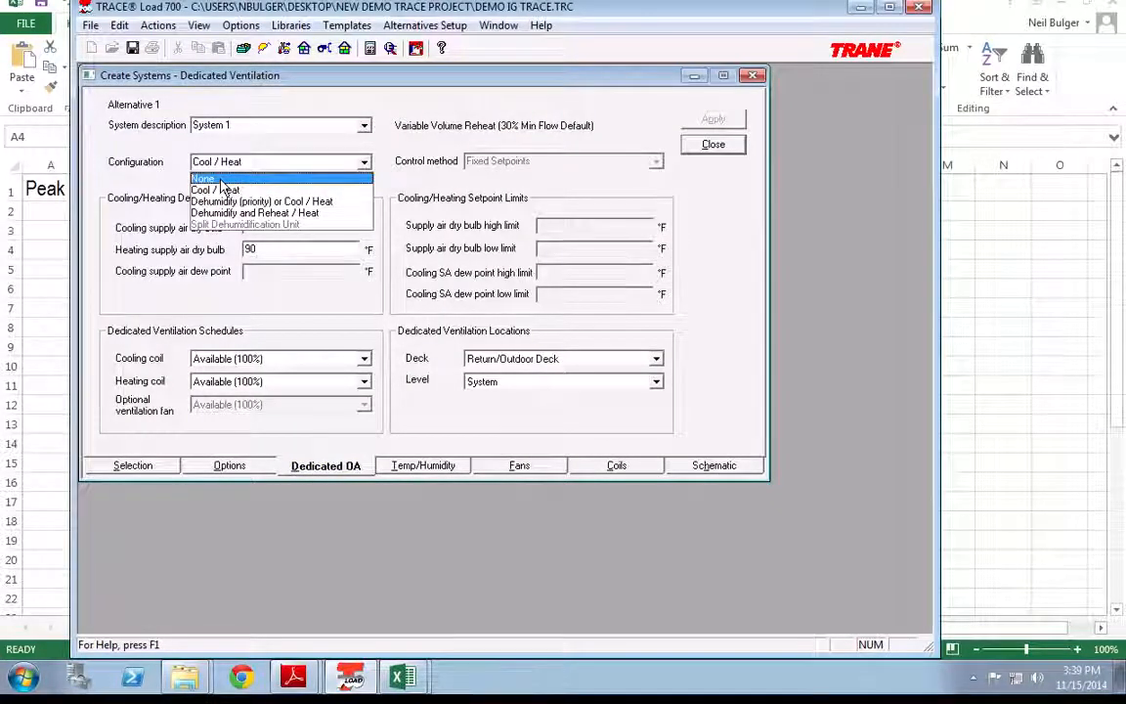
pyautogui.click(221, 180)
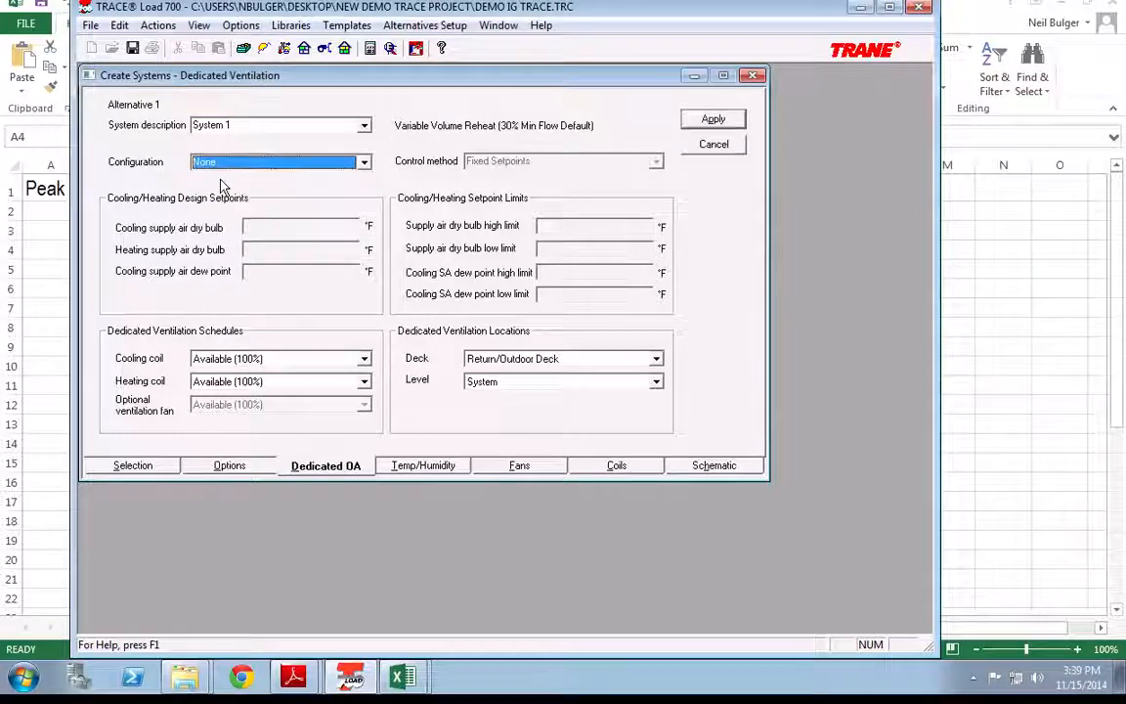
pyautogui.click(714, 118)
pyautogui.click(229, 467)
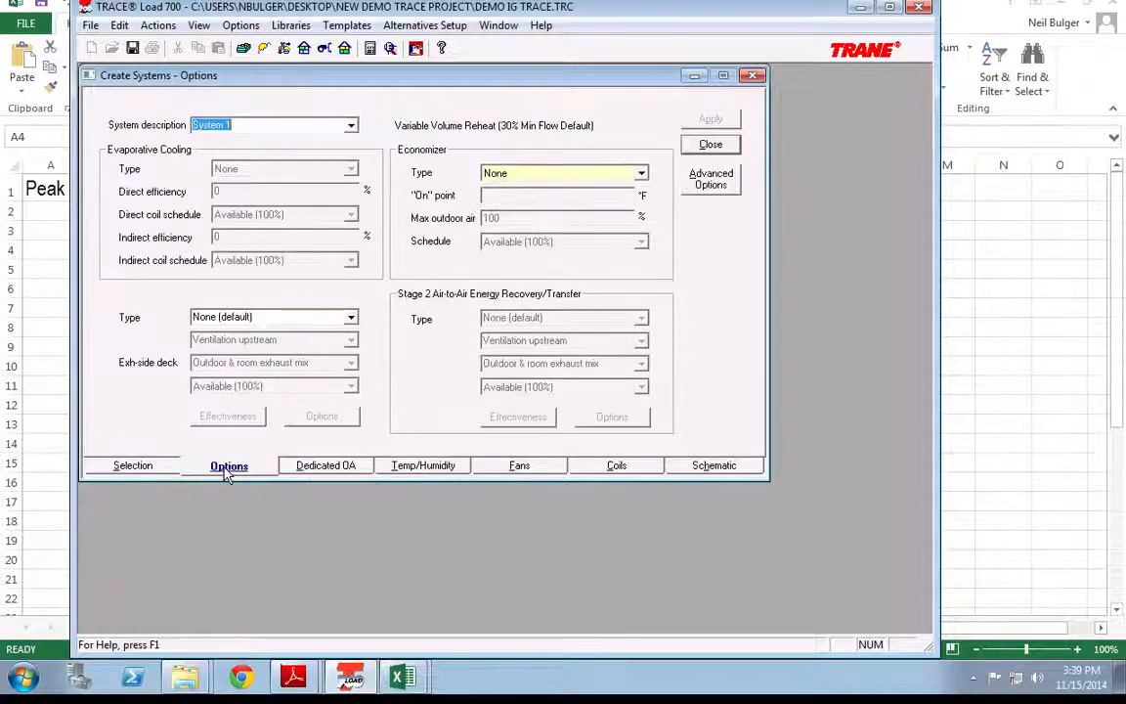
pyautogui.click(700, 193)
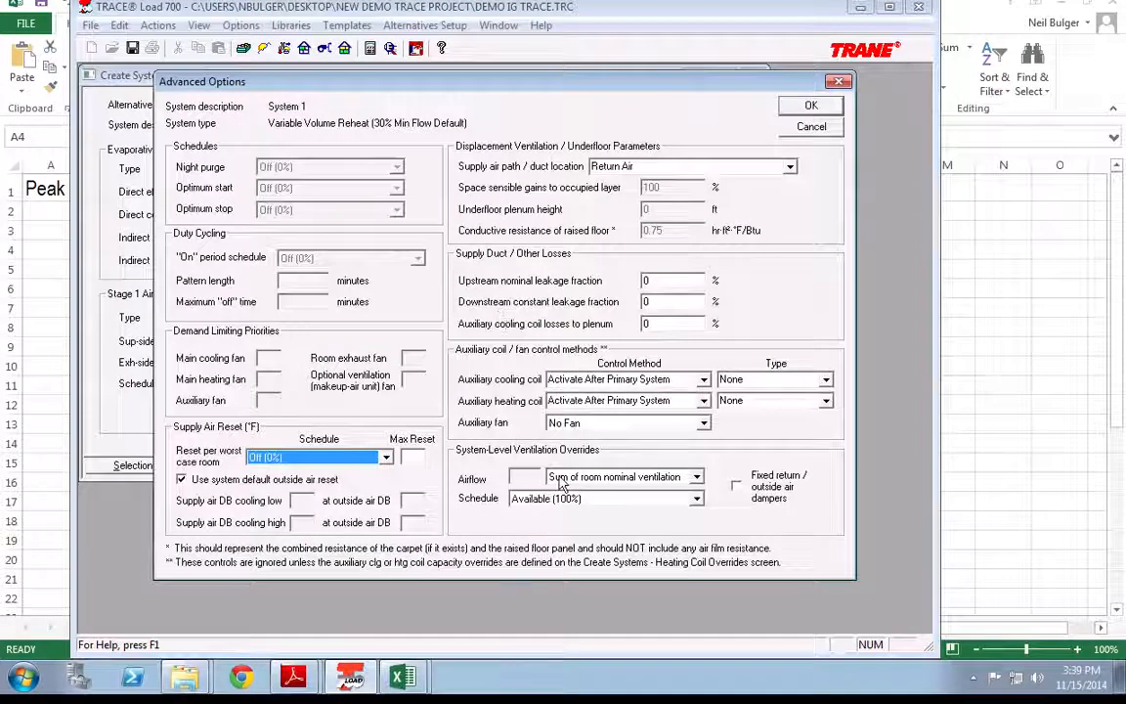
pyautogui.click(553, 478)
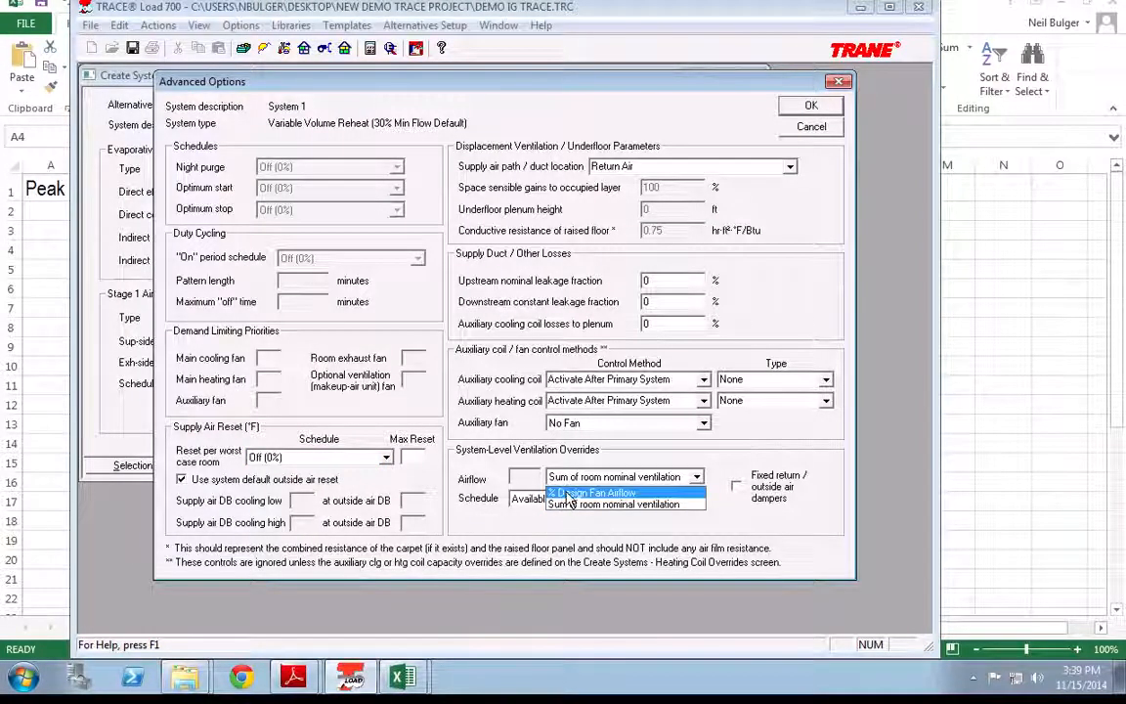
pyautogui.click(572, 493)
pyautogui.click(525, 477)
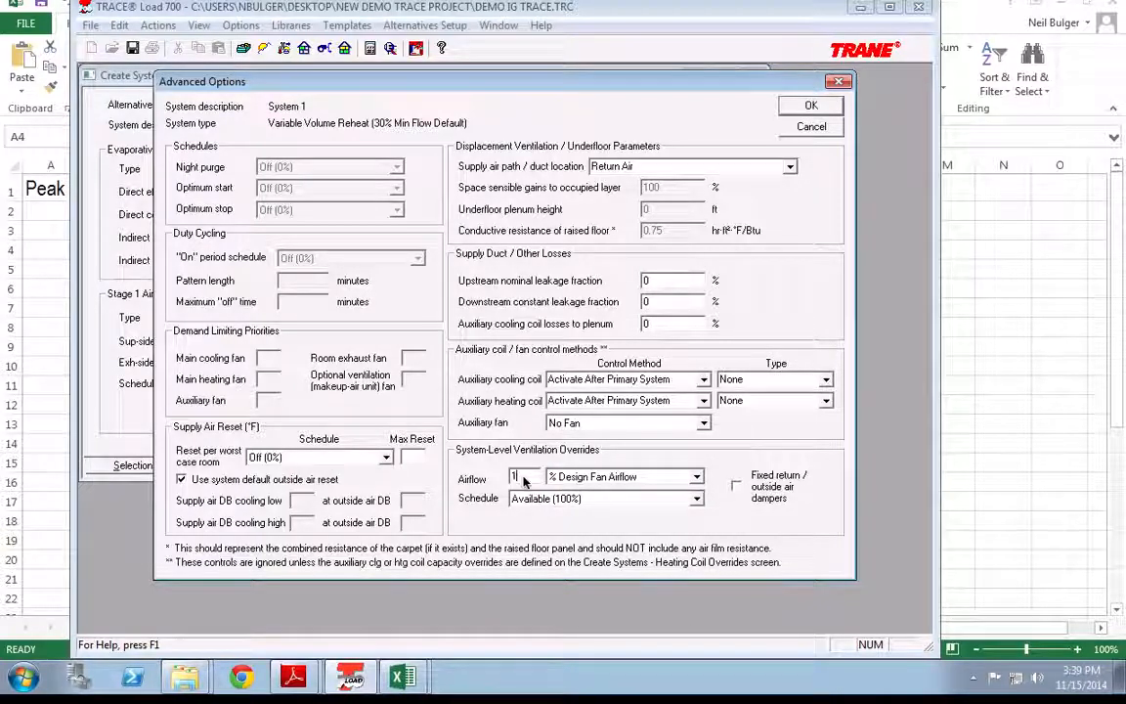
pyautogui.write('00')
pyautogui.press('Tab')
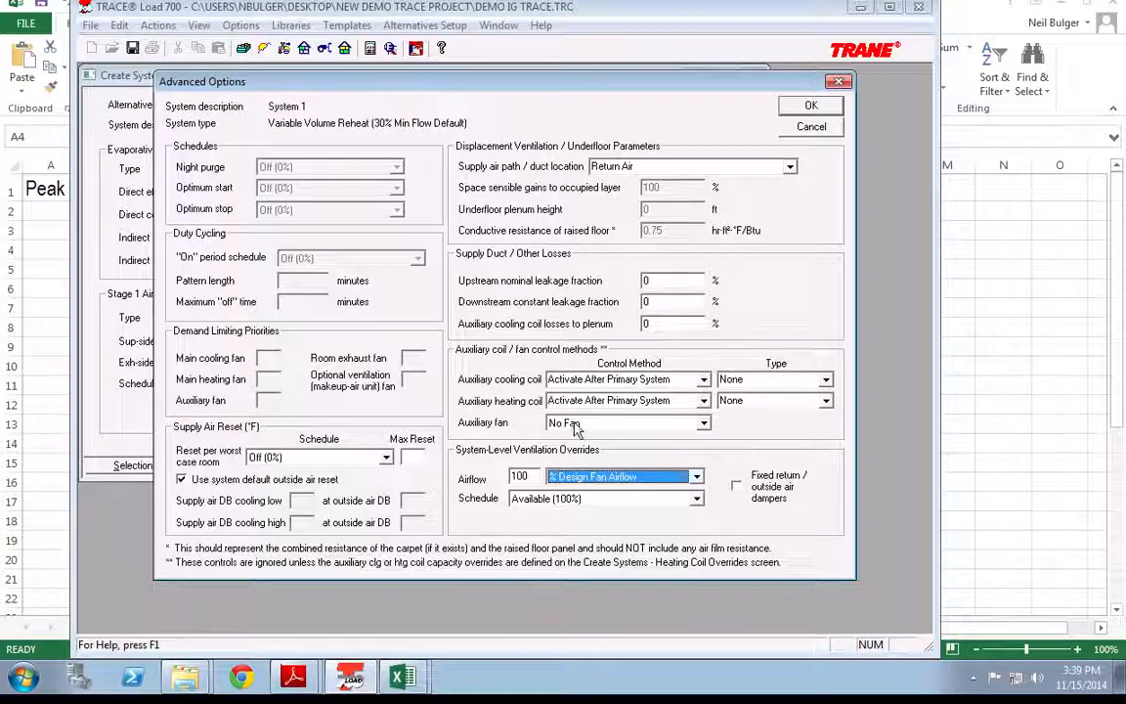
pyautogui.click(810, 127)
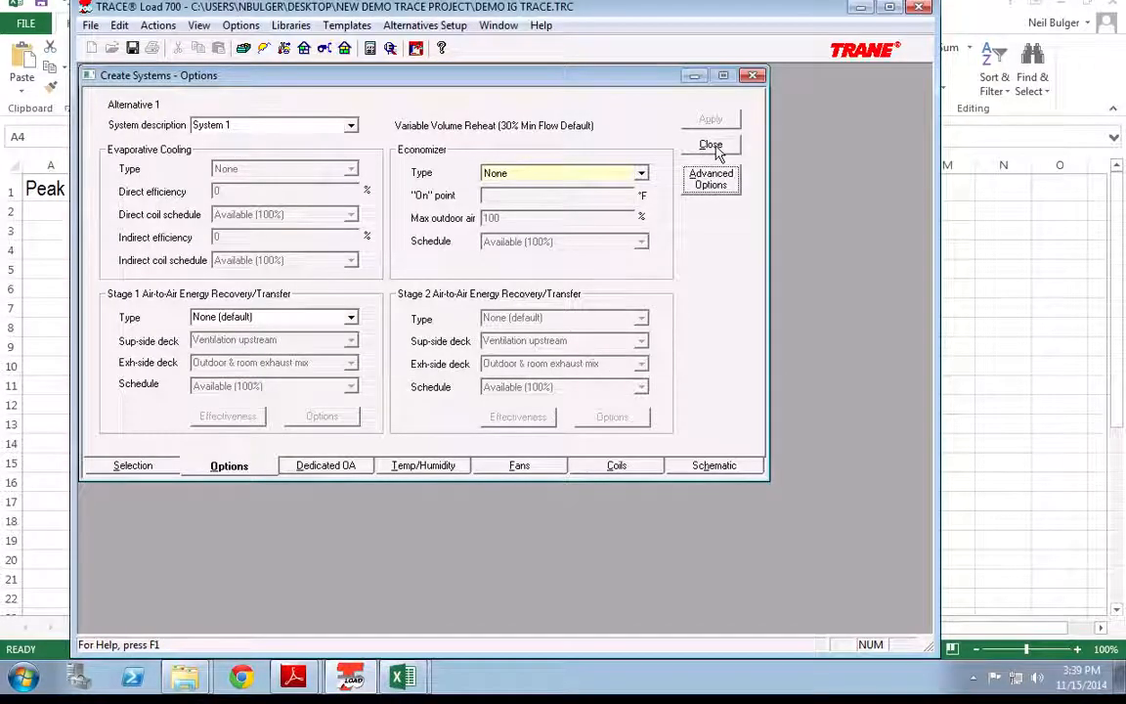
# Close the system setup and assign IG Office Area, IG Conf Rooms and IG Storage Rooms to System 1.
pyautogui.click(120, 469)
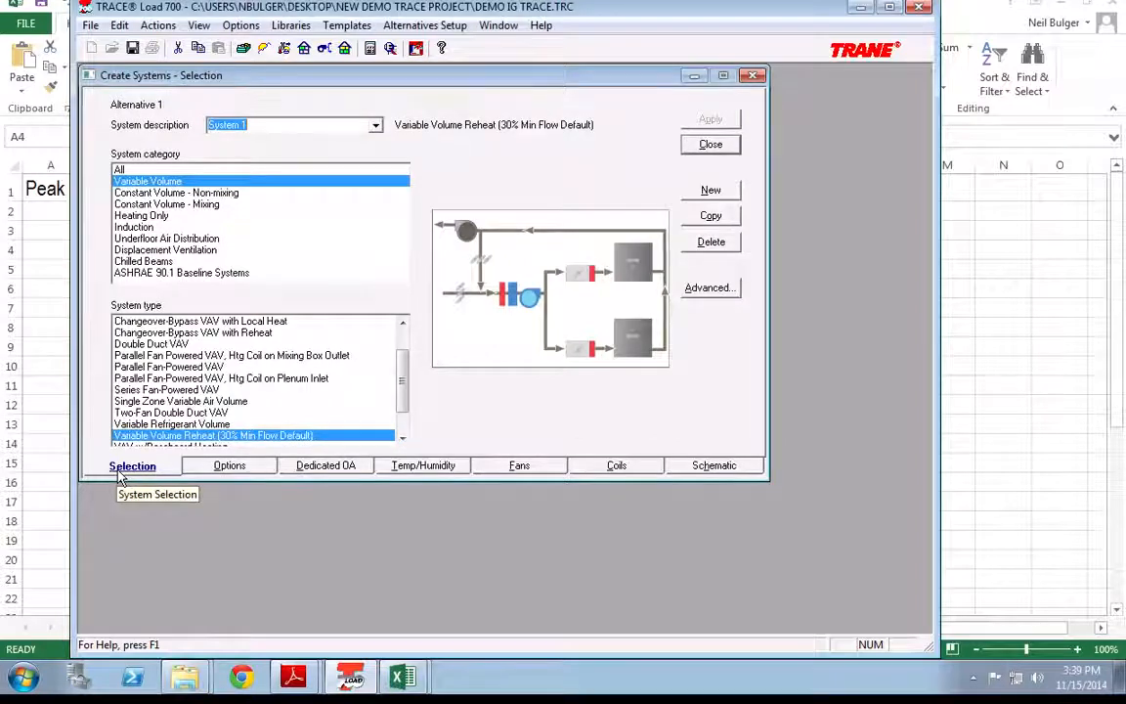
pyautogui.click(709, 145)
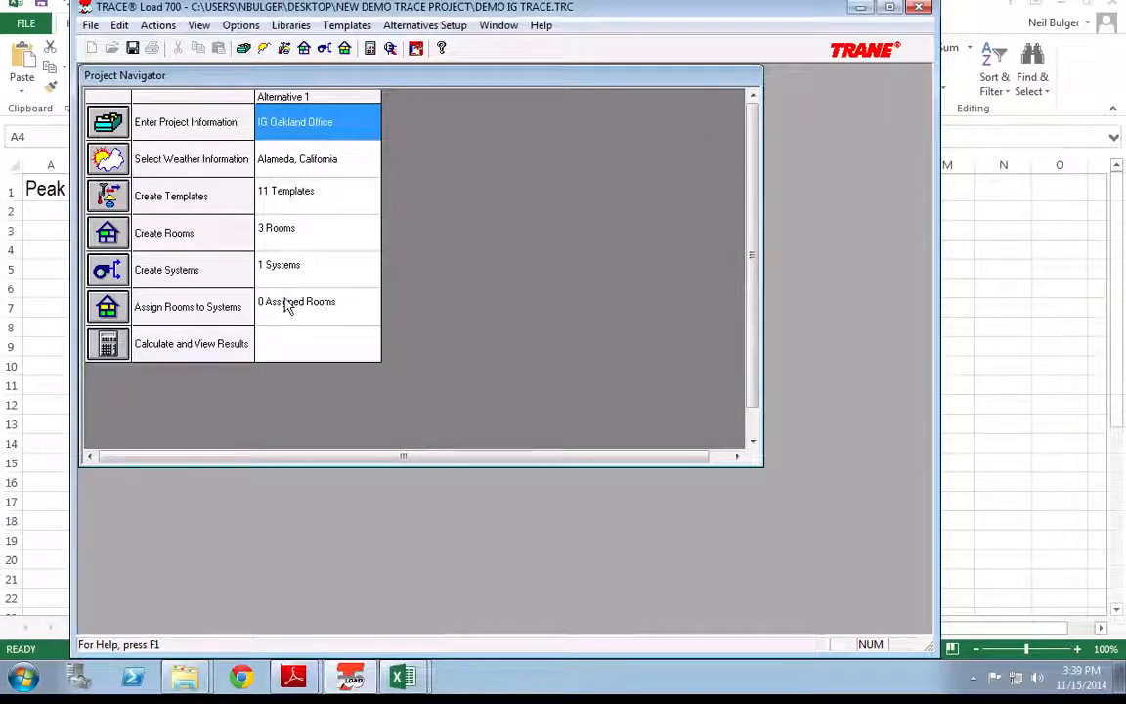
pyautogui.click(110, 308)
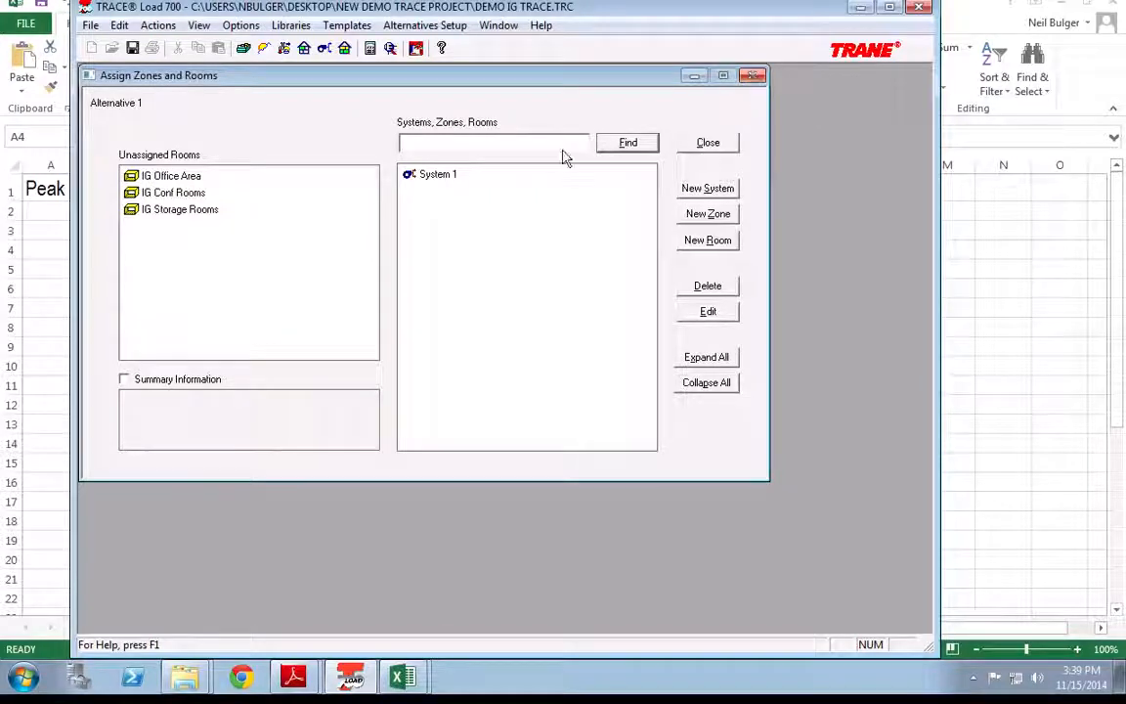
pyautogui.click(168, 177)
pyautogui.keyDown('shift'); pyautogui.click(166, 209); pyautogui.keyUp('shift')
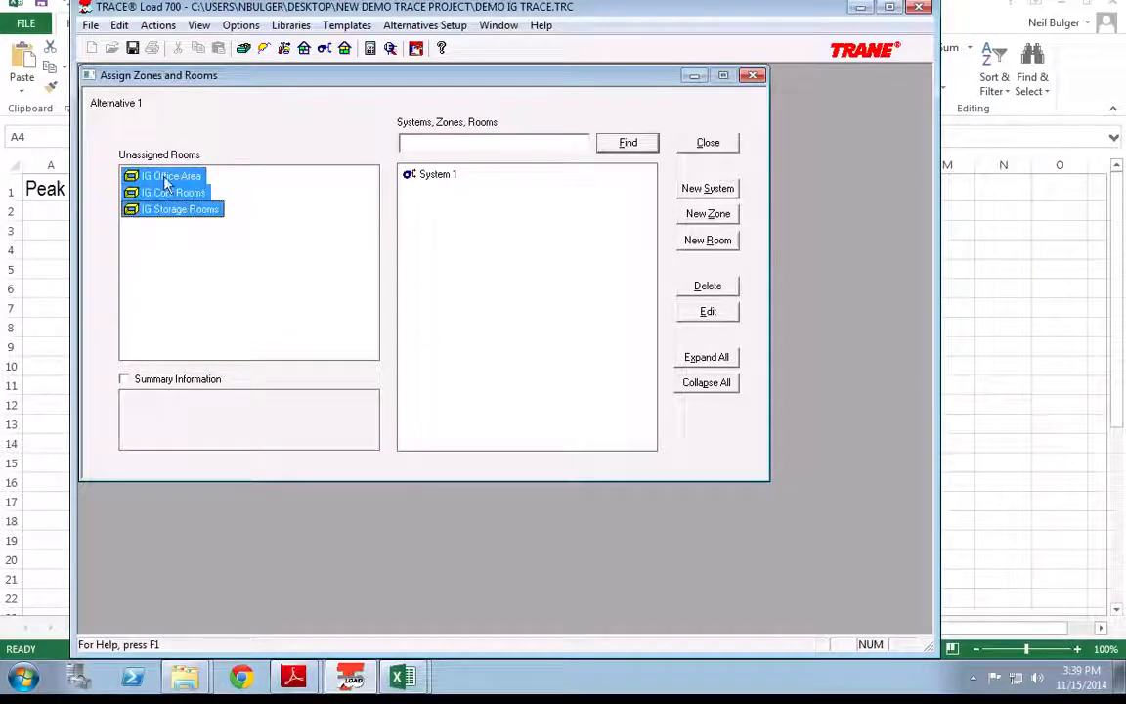
pyautogui.moveTo(161, 181); pyautogui.dragTo(406, 178)
pyautogui.click(409, 177)
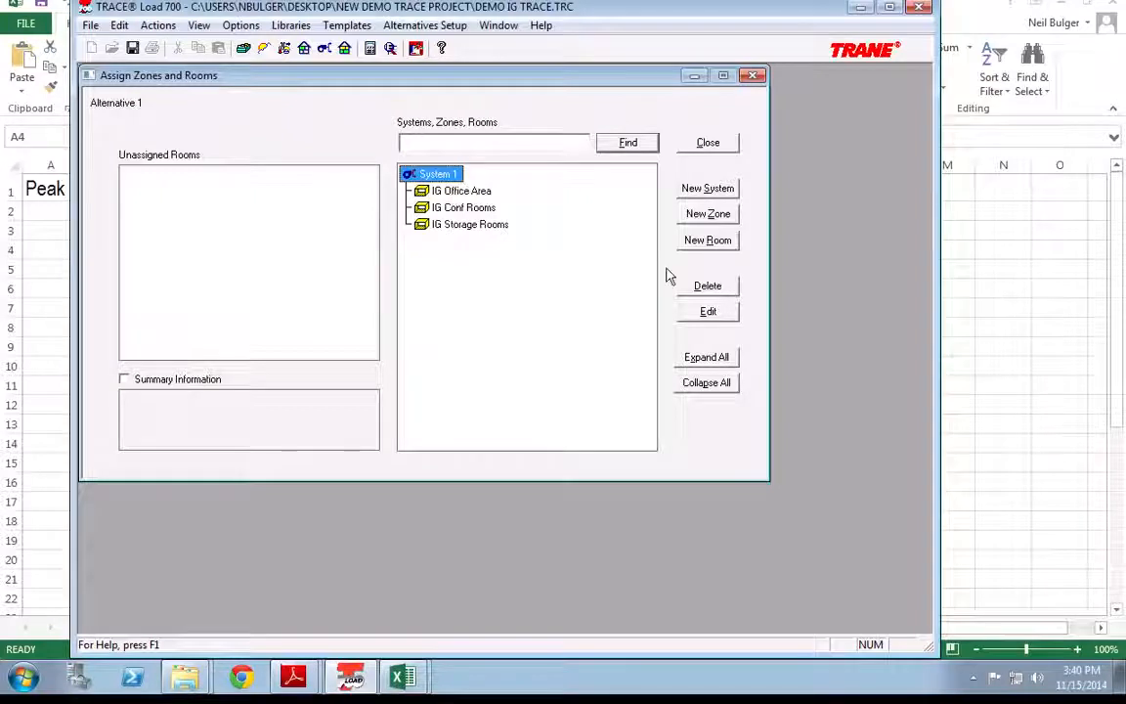
# Create a new zone under System 1 and name it West Wing.
pyautogui.click(711, 215)
pyautogui.click(435, 245)
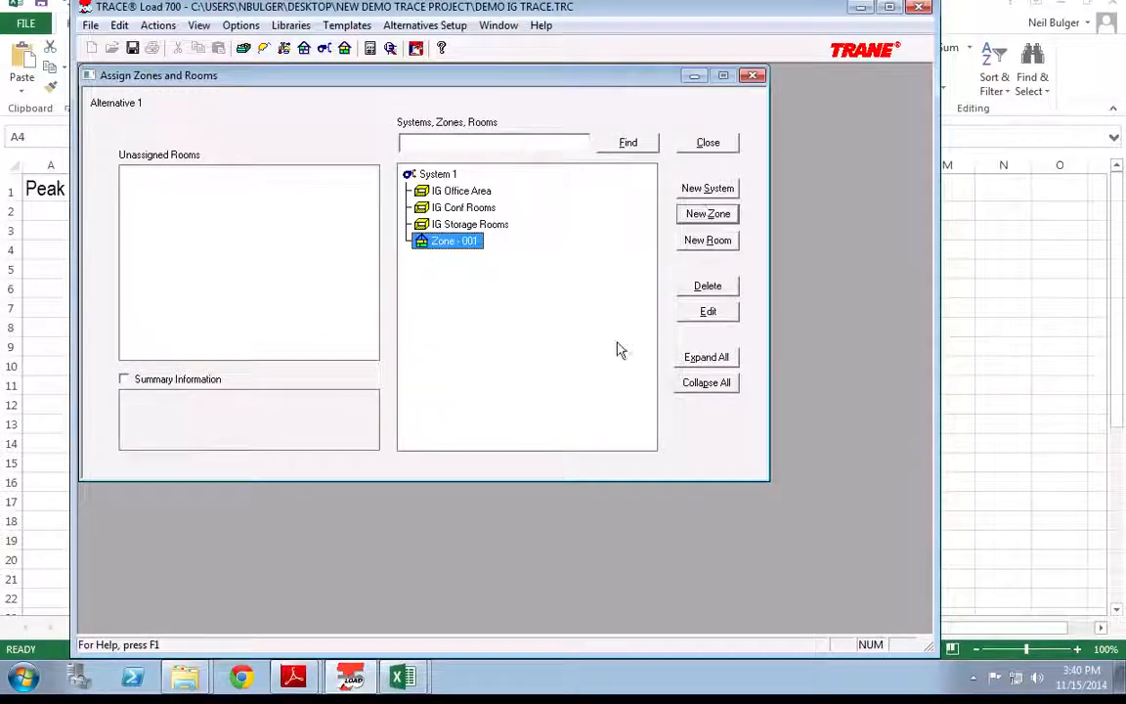
pyautogui.click(699, 315)
pyautogui.write('W')
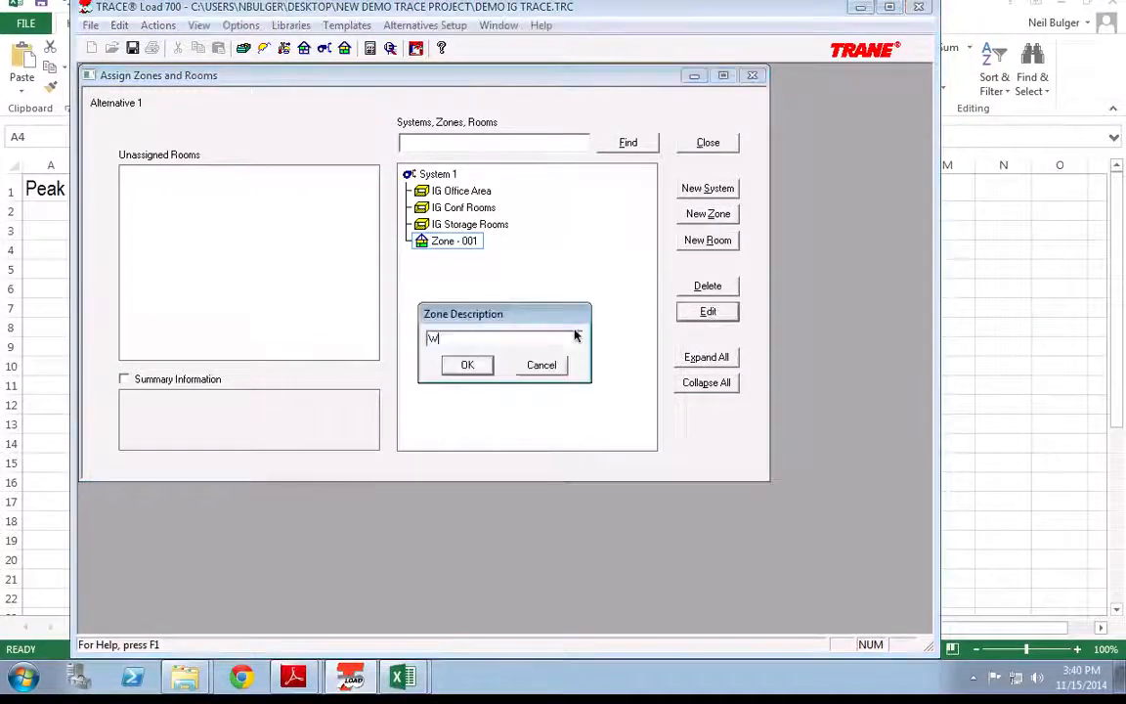
pyautogui.write('est Wing')
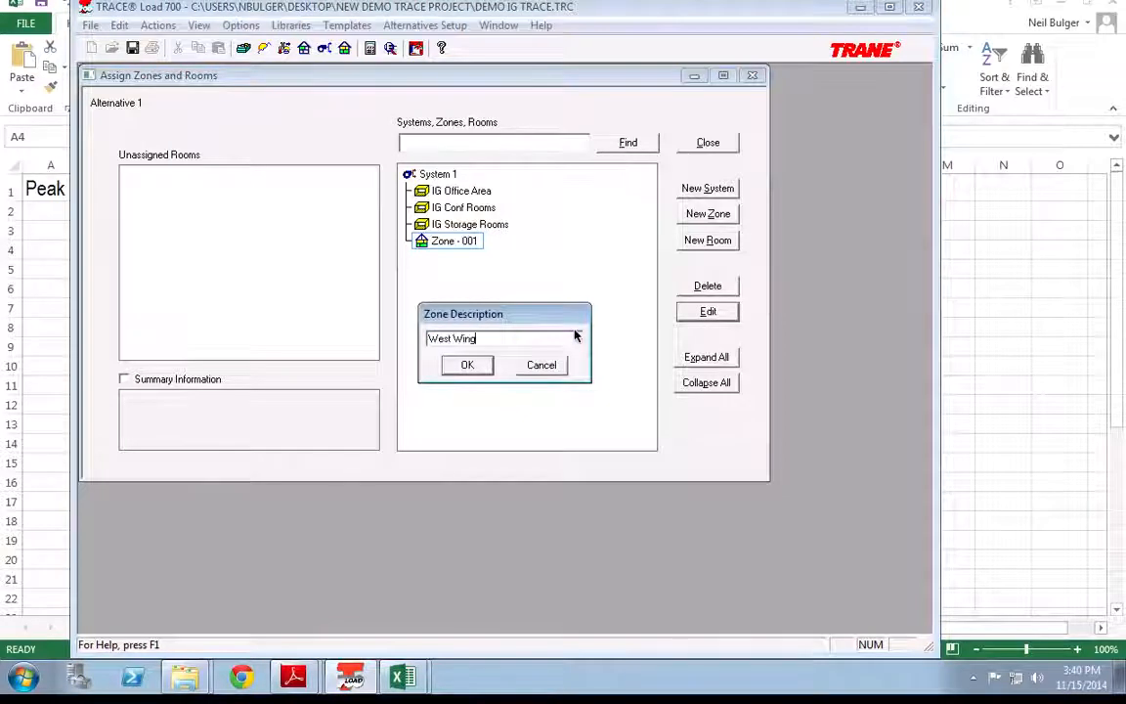
pyautogui.click(467, 365)
# Move IG Conf Rooms and IG Storage Rooms into the West Wing zone.
pyautogui.click(466, 225)
pyautogui.keyDown('ctrl'); pyautogui.click(465, 209); pyautogui.keyUp('ctrl')
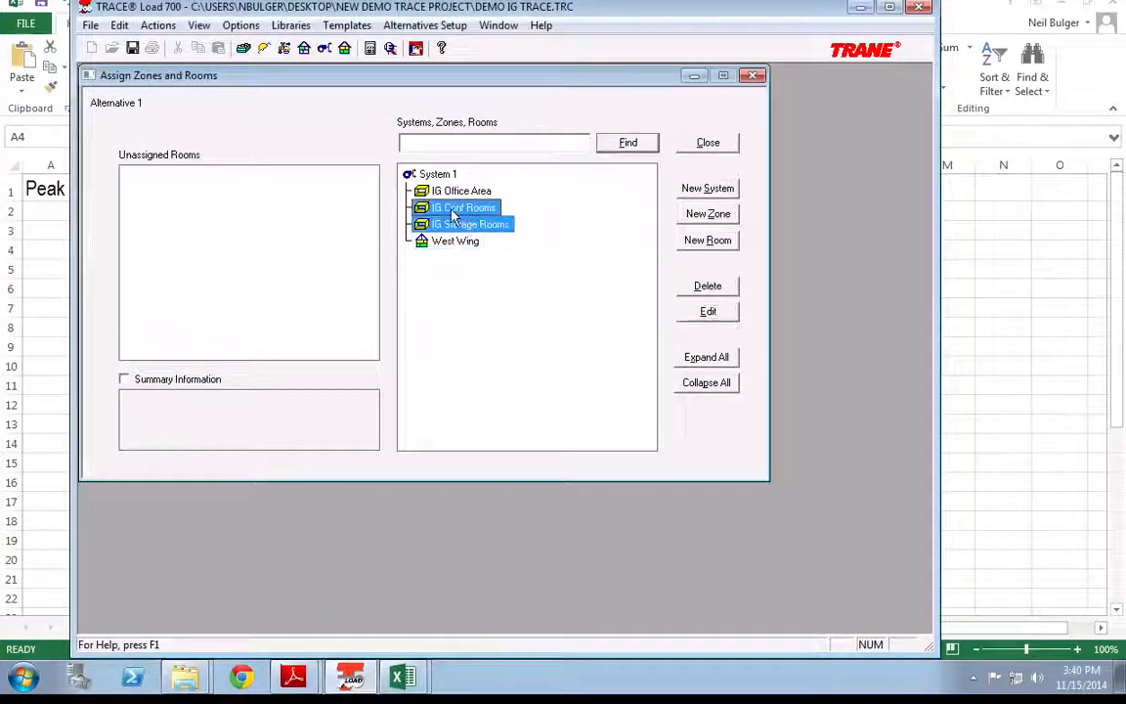
pyautogui.moveTo(466, 225); pyautogui.dragTo(449, 244)
pyautogui.click(459, 209)
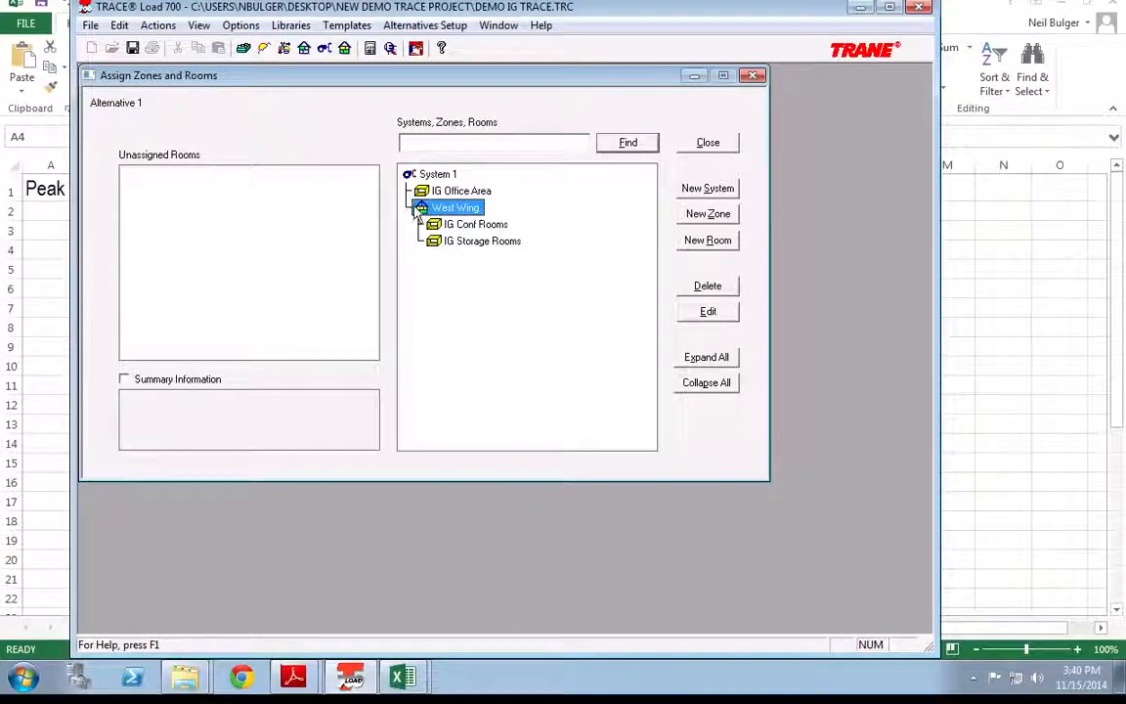
pyautogui.click(450, 244)
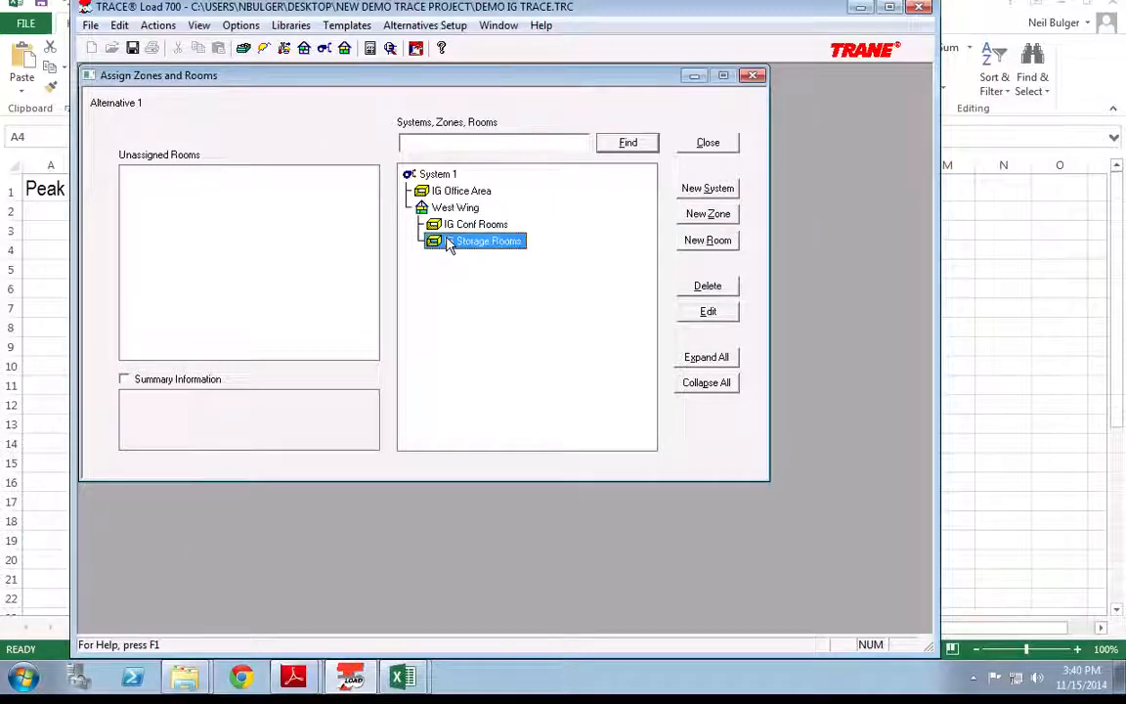
pyautogui.click(468, 228)
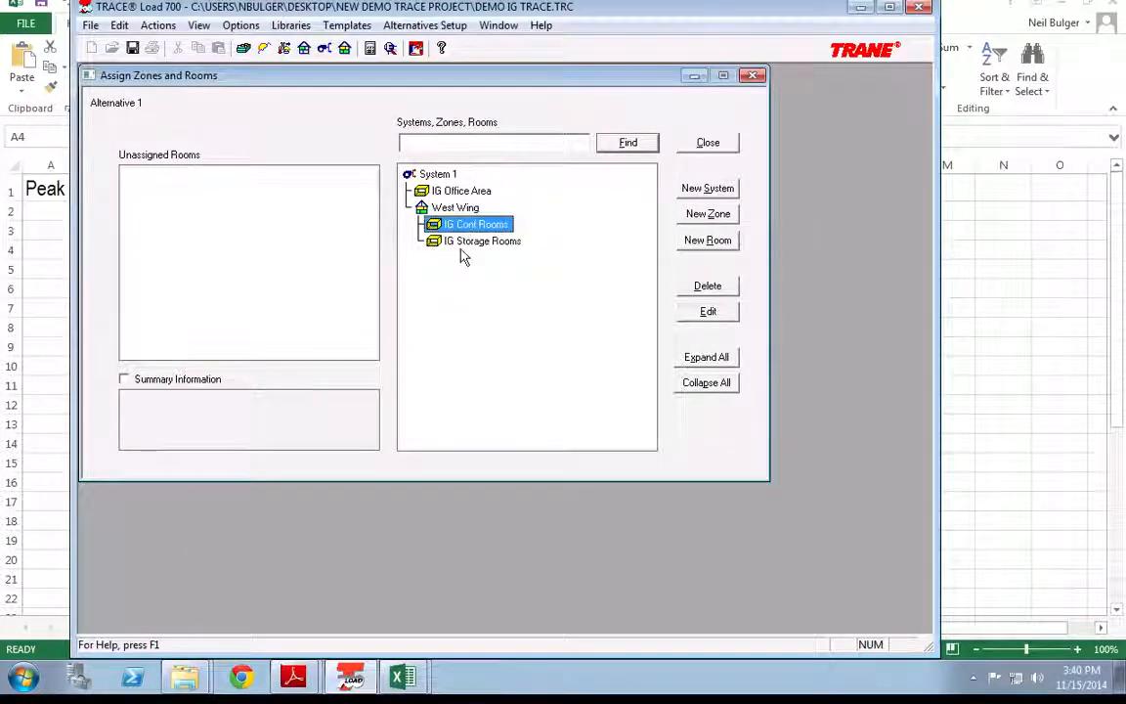
pyautogui.click(461, 245)
pyautogui.click(468, 226)
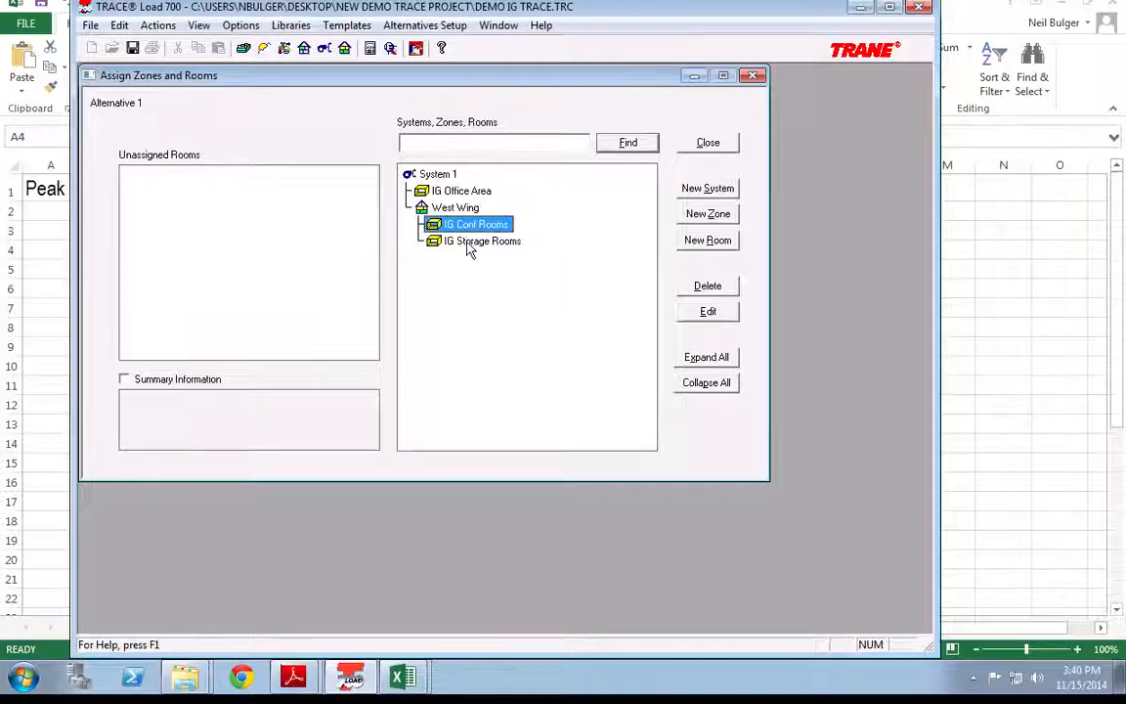
pyautogui.click(467, 242)
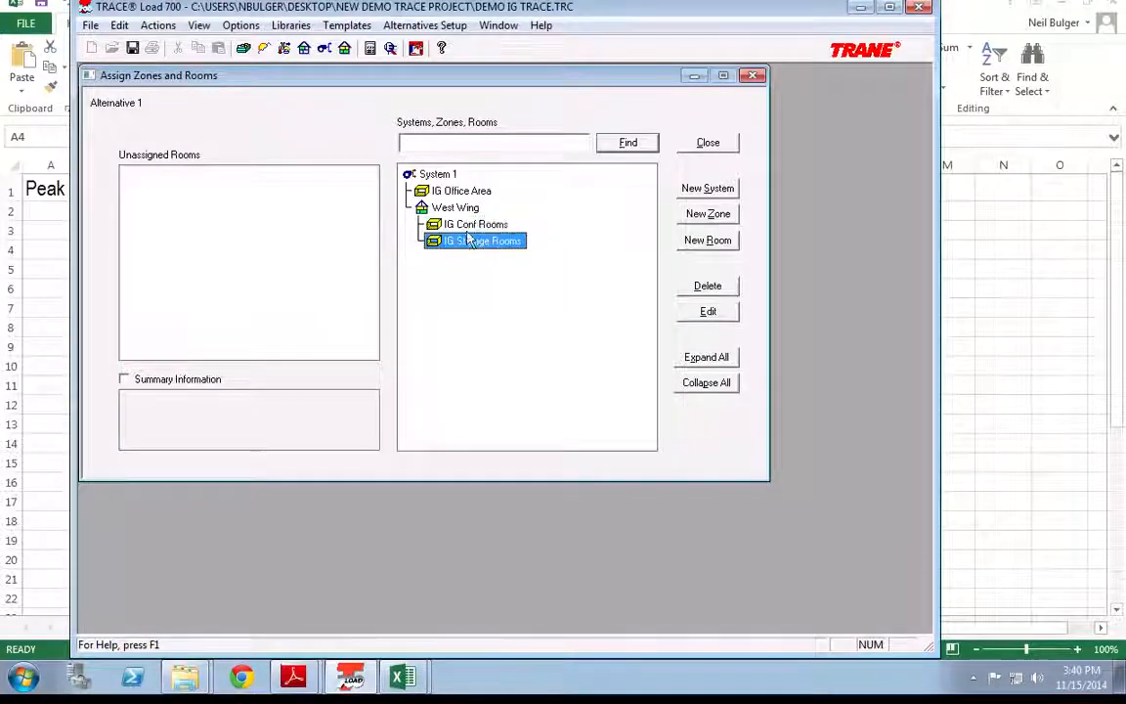
pyautogui.click(474, 227)
pyautogui.click(455, 208)
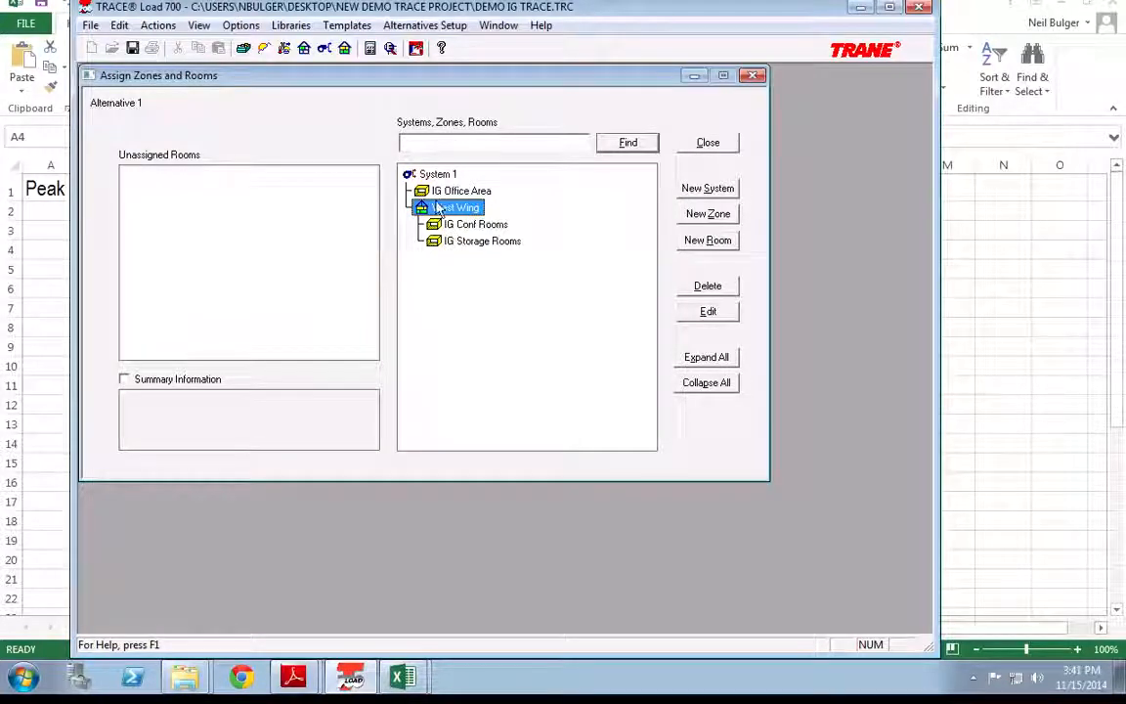
pyautogui.click(411, 176)
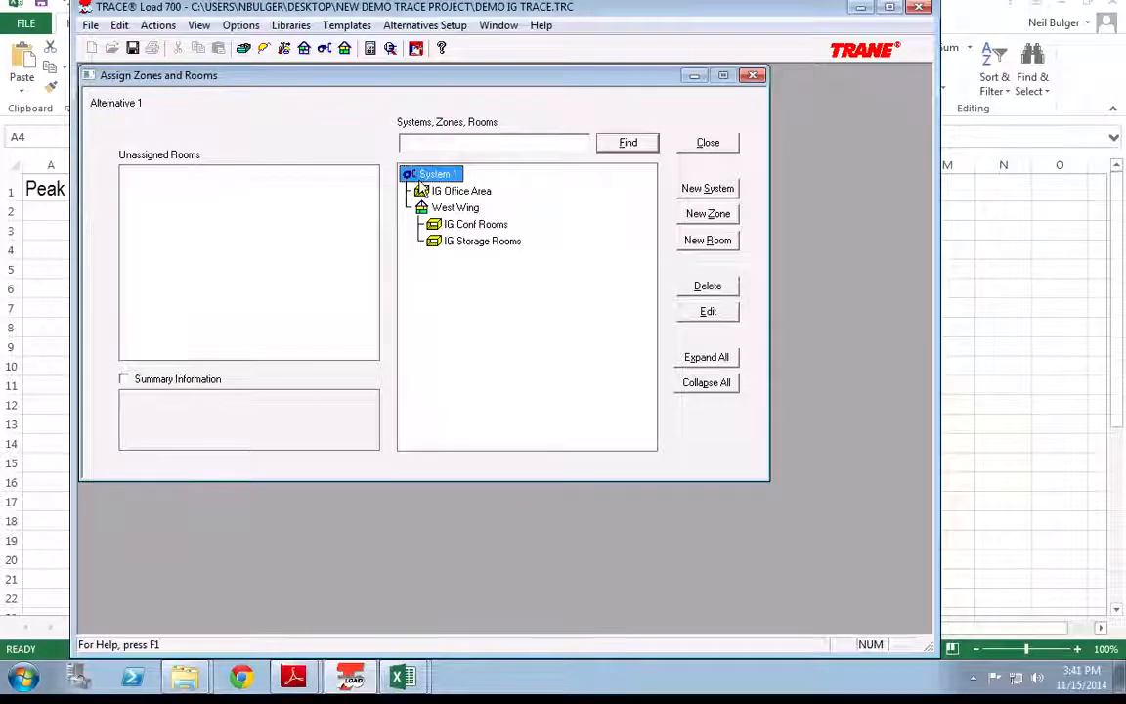
# Move IG Conf Rooms and IG Storage Rooms back directly under System 1 and delete the West Wing zone.
pyautogui.click(448, 245)
pyautogui.keyDown('ctrl'); pyautogui.click(455, 226); pyautogui.keyUp('ctrl')
pyautogui.moveTo(450, 226); pyautogui.dragTo(453, 174)
pyautogui.click(424, 211)
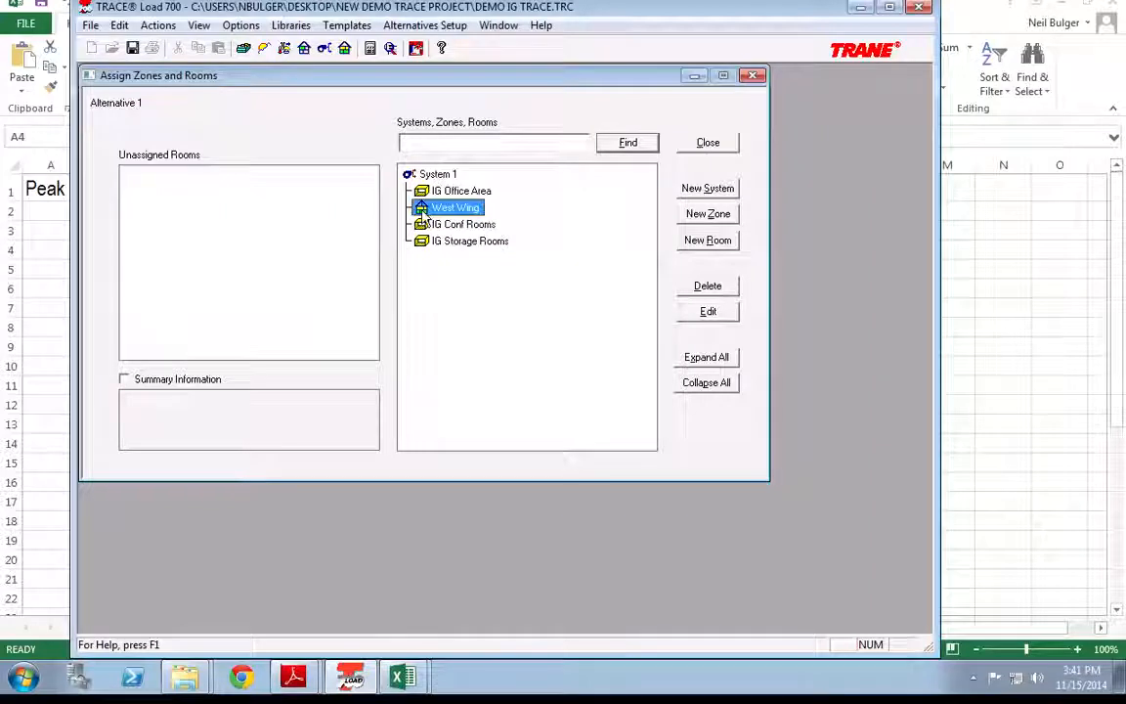
pyautogui.click(708, 289)
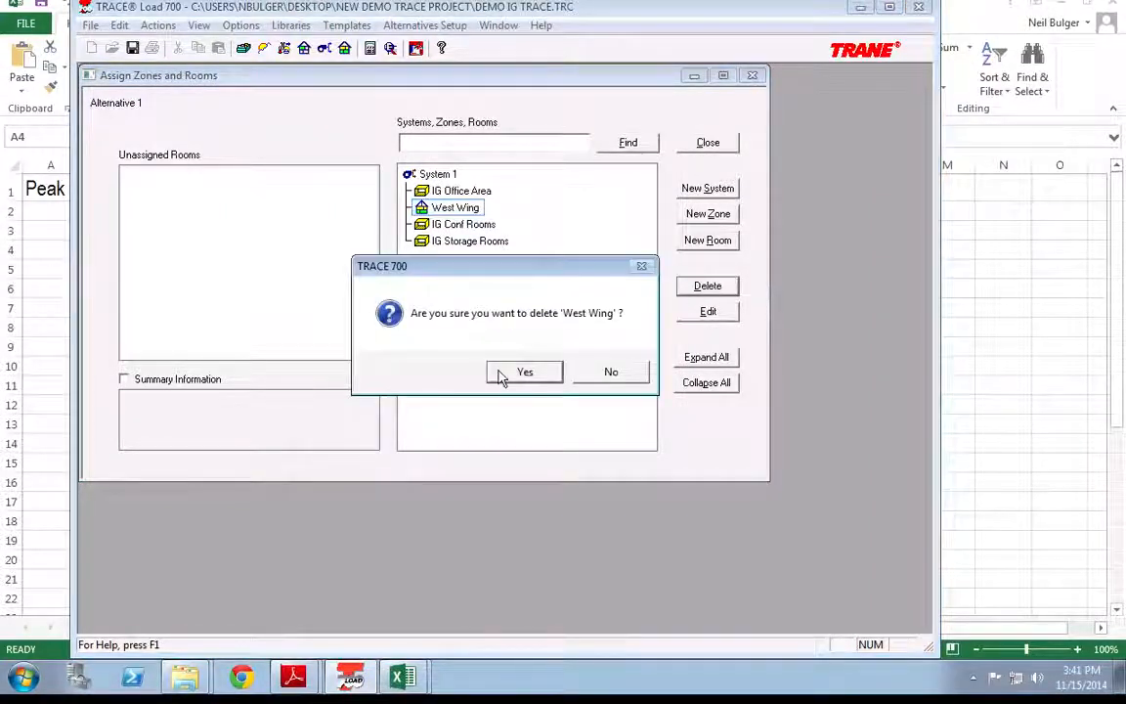
pyautogui.click(523, 373)
pyautogui.click(409, 176)
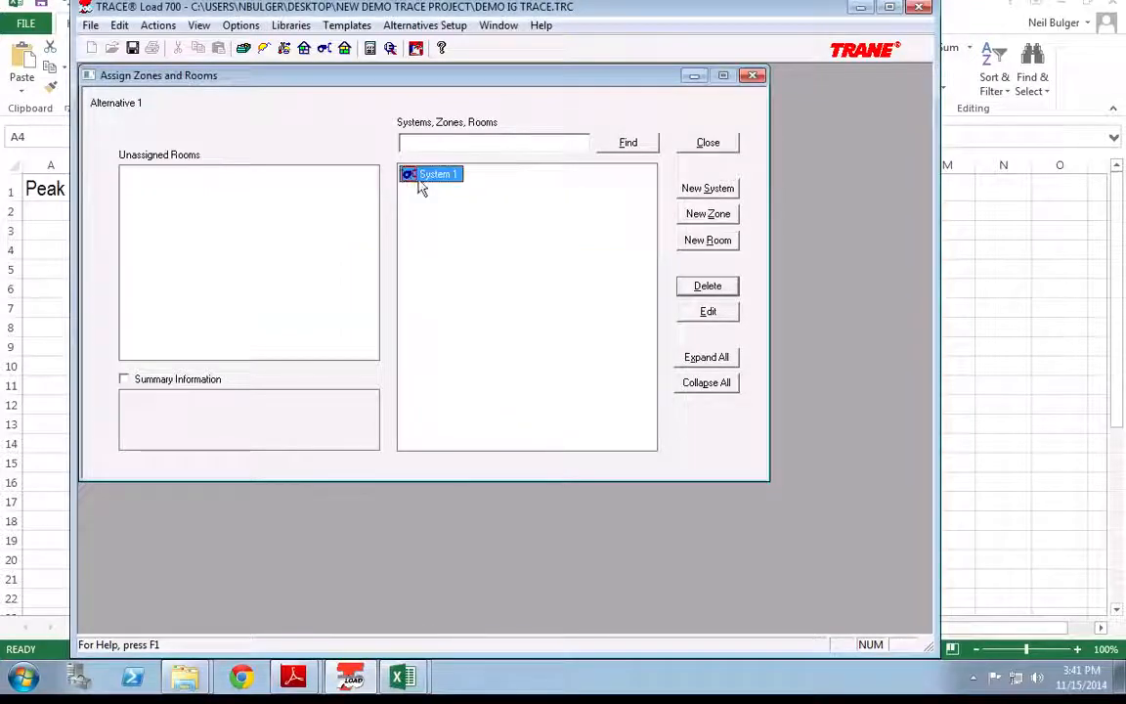
pyautogui.doubleClick(419, 174)
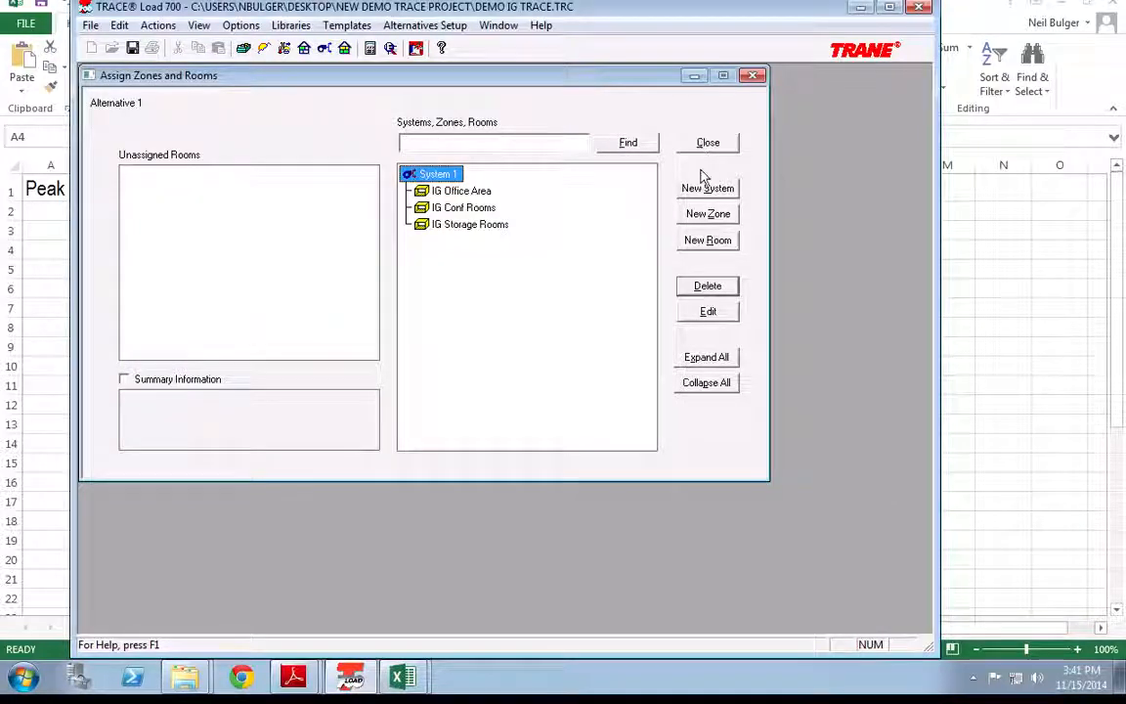
# Close the room assignments, save the project and check the design calculation setup for Alternative 1.
pyautogui.click(461, 192)
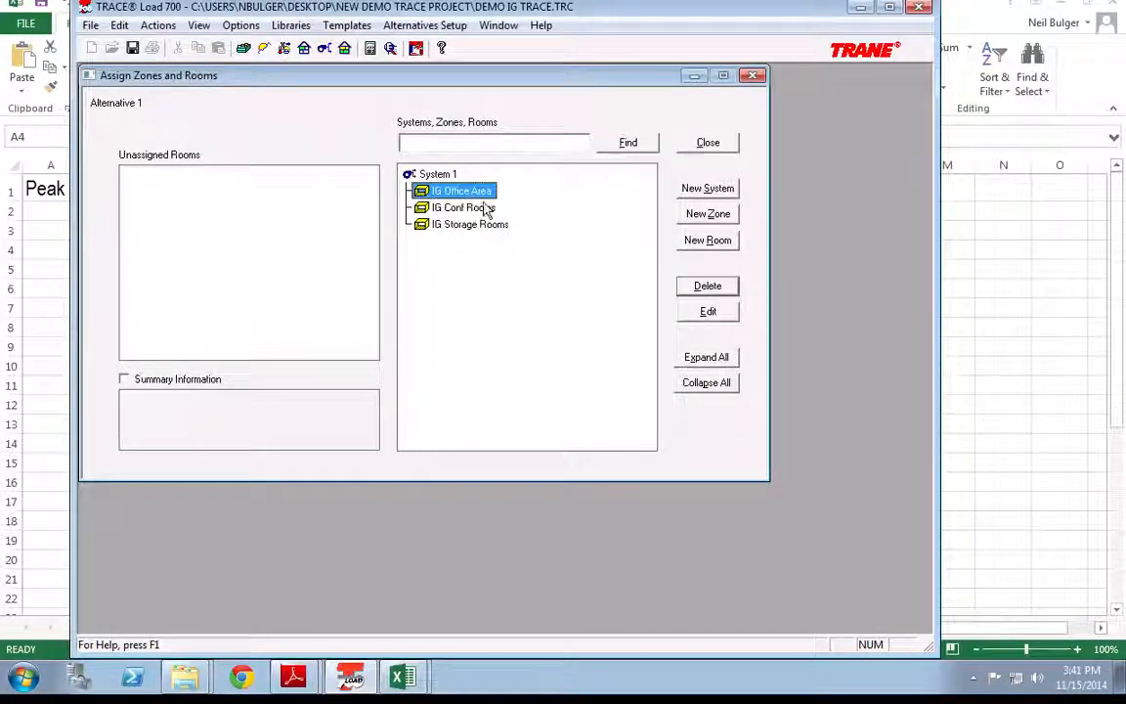
pyautogui.click(481, 208)
pyautogui.click(706, 144)
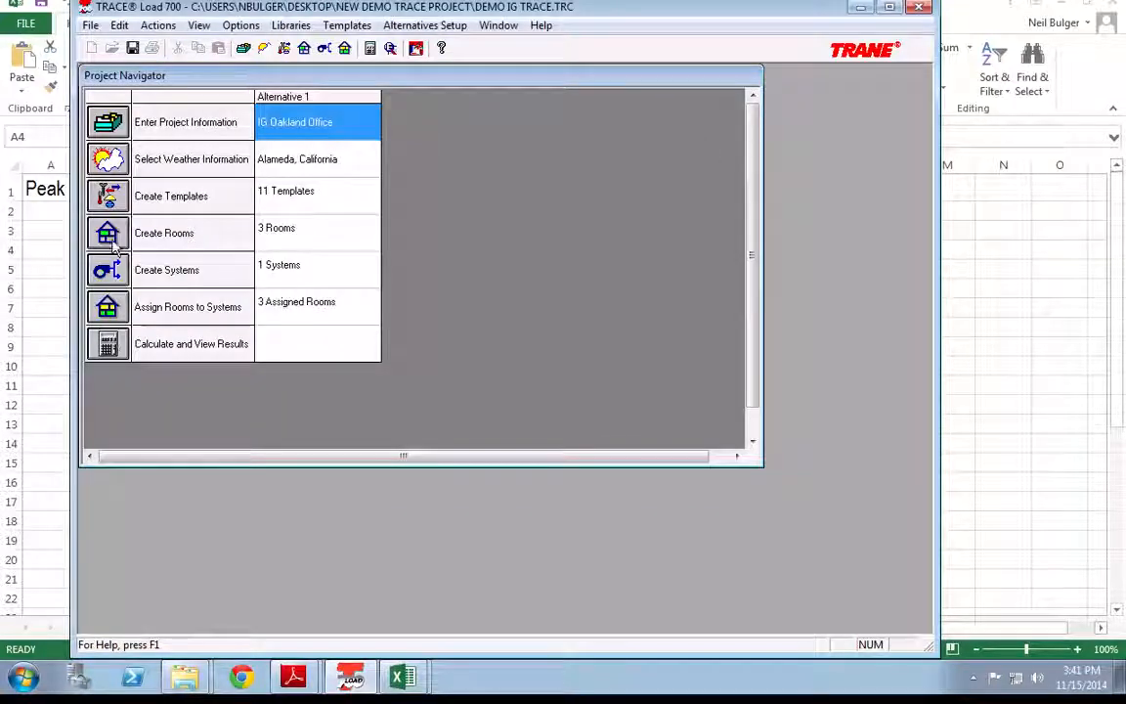
pyautogui.click(132, 48)
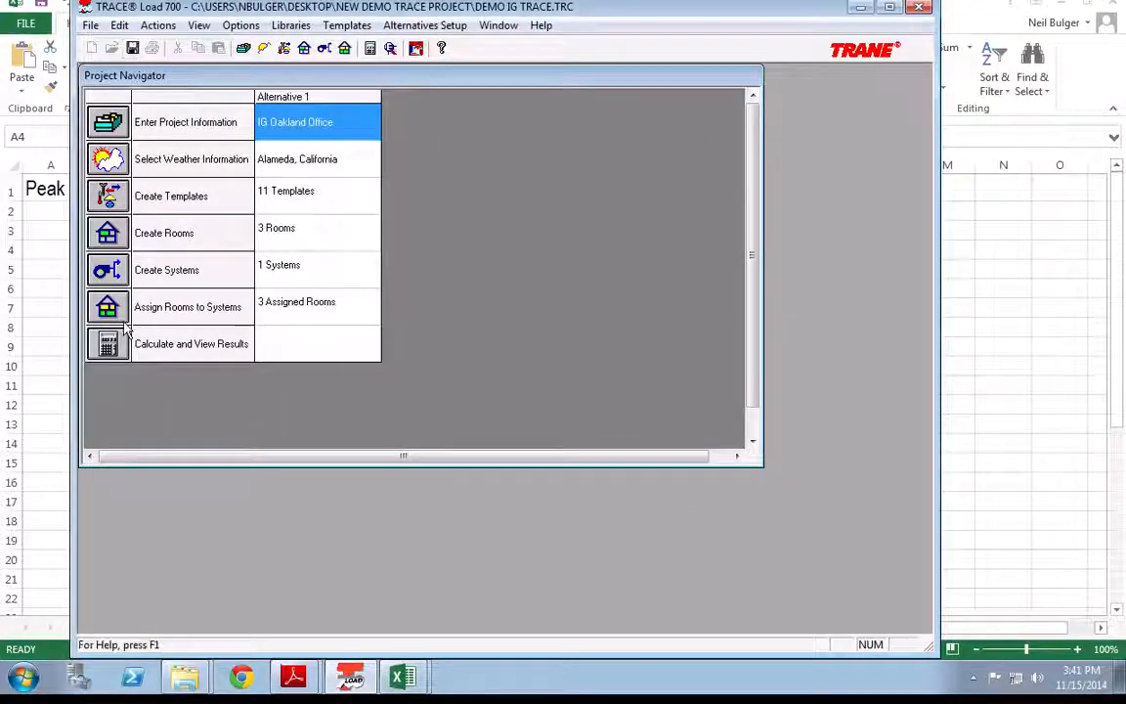
pyautogui.click(110, 344)
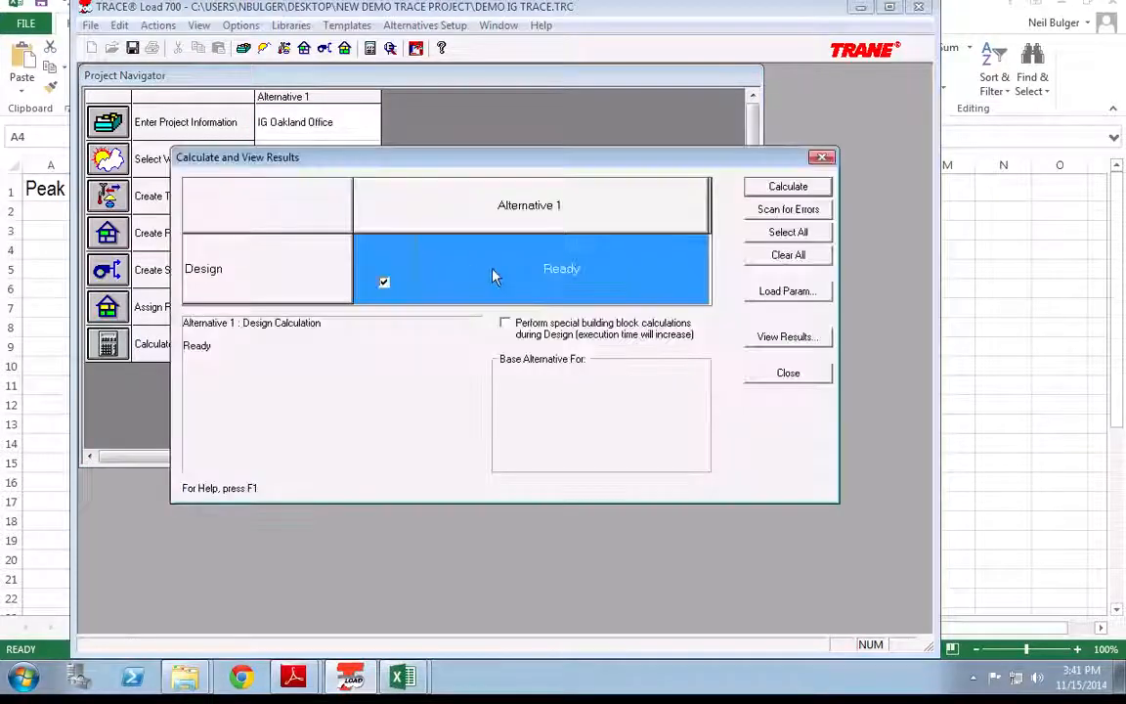
pyautogui.click(772, 376)
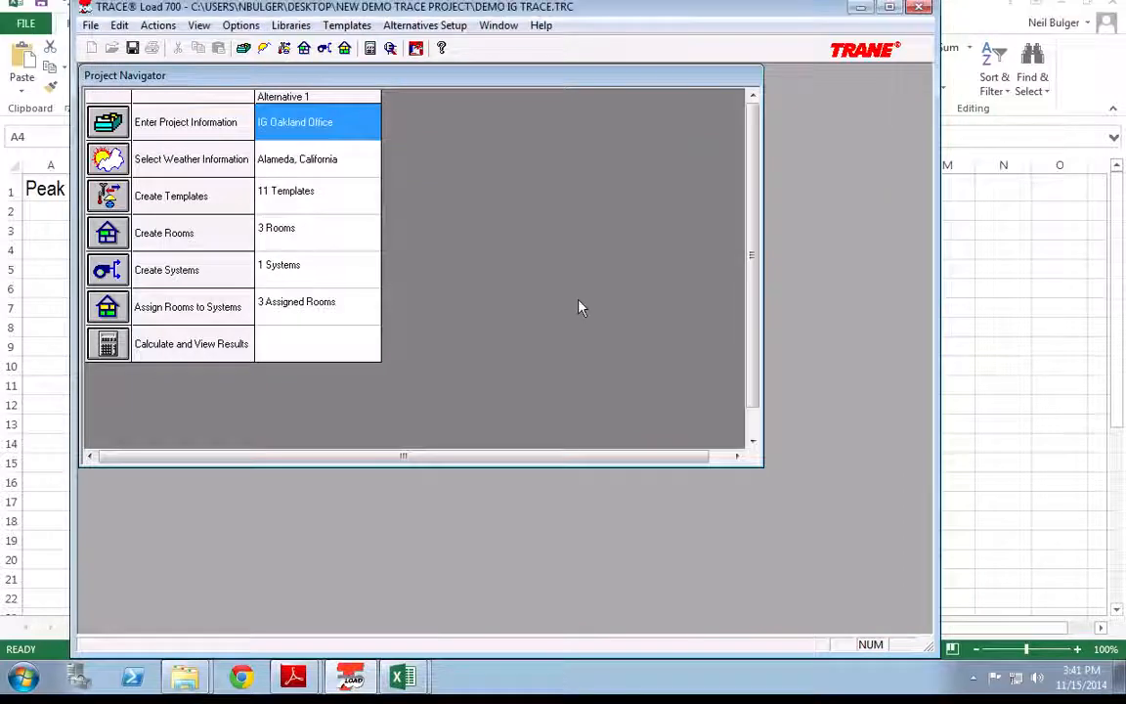